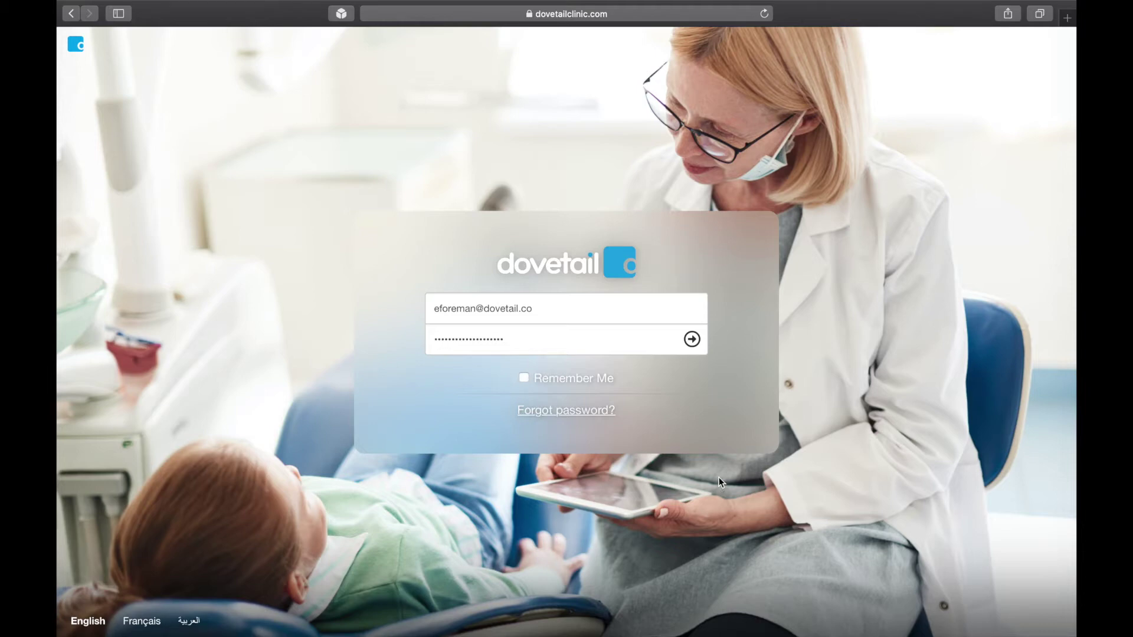
# Sign in with the filled-in credentials, select the Smile Brighter clinic, and open the home dashboard
pyautogui.click(691, 339)
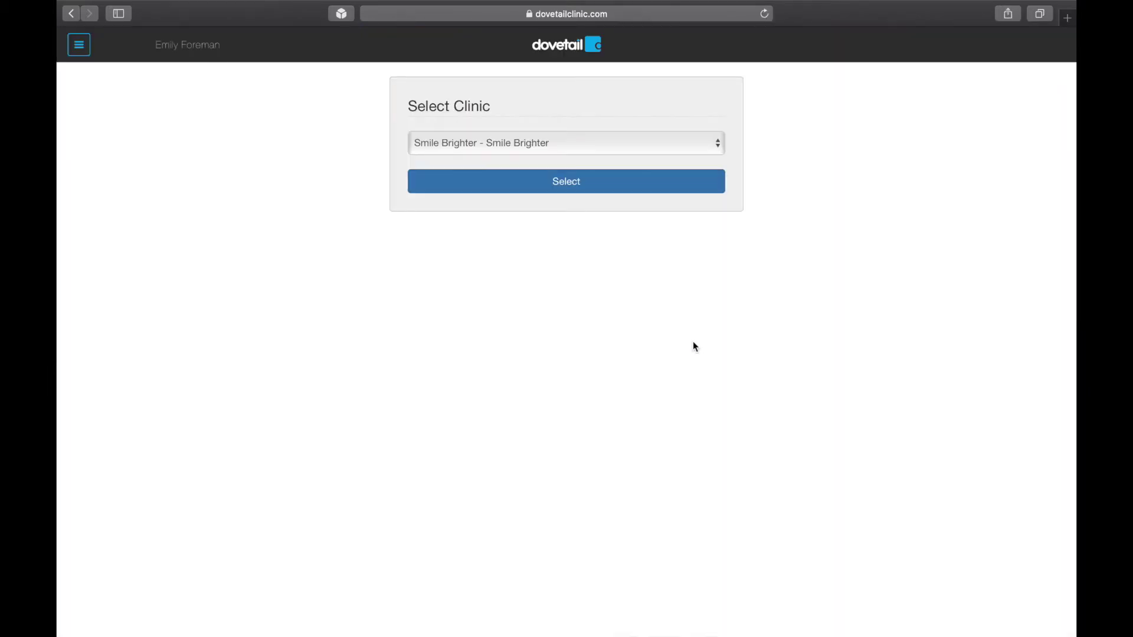
pyautogui.click(548, 183)
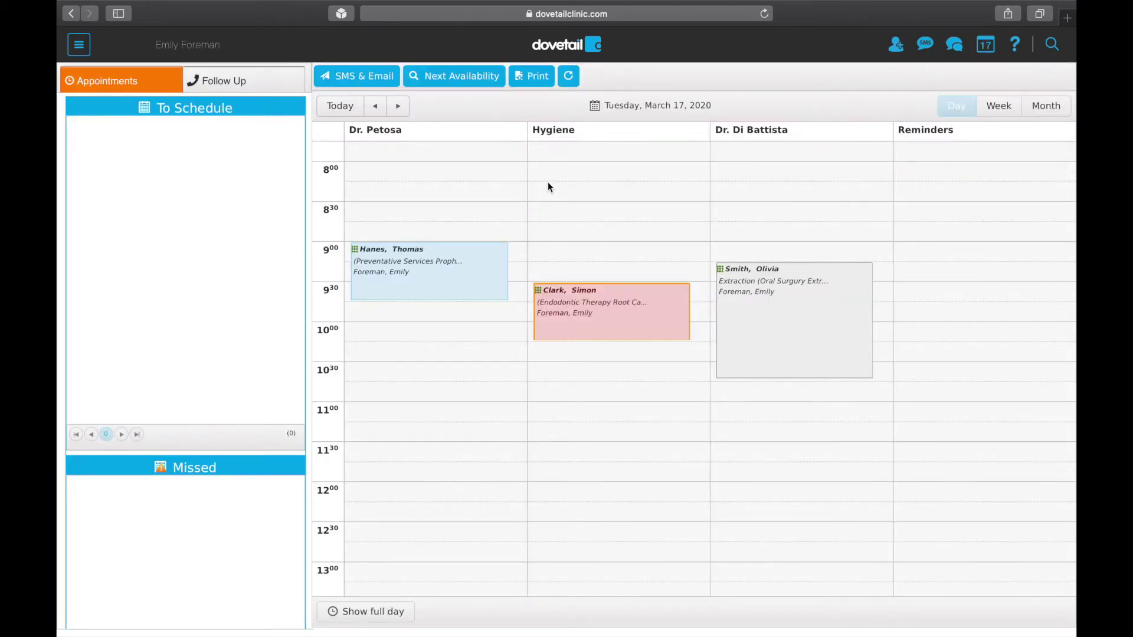
pyautogui.click(558, 44)
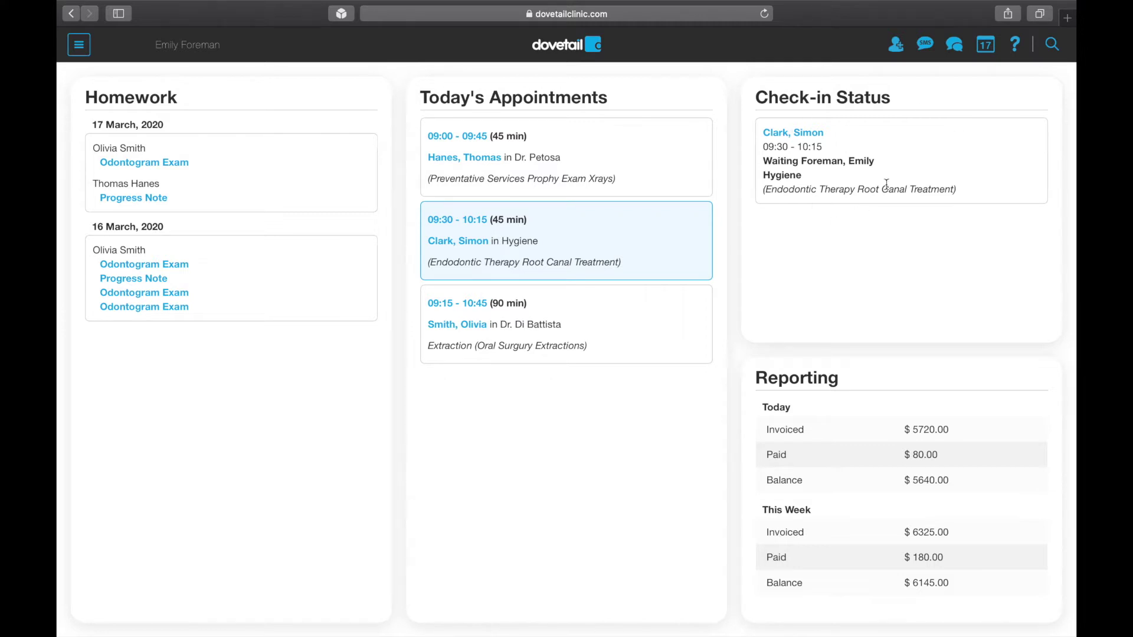
# Open the patient file from the 9:15 extraction appointment in the day calendar
pyautogui.click(987, 45)
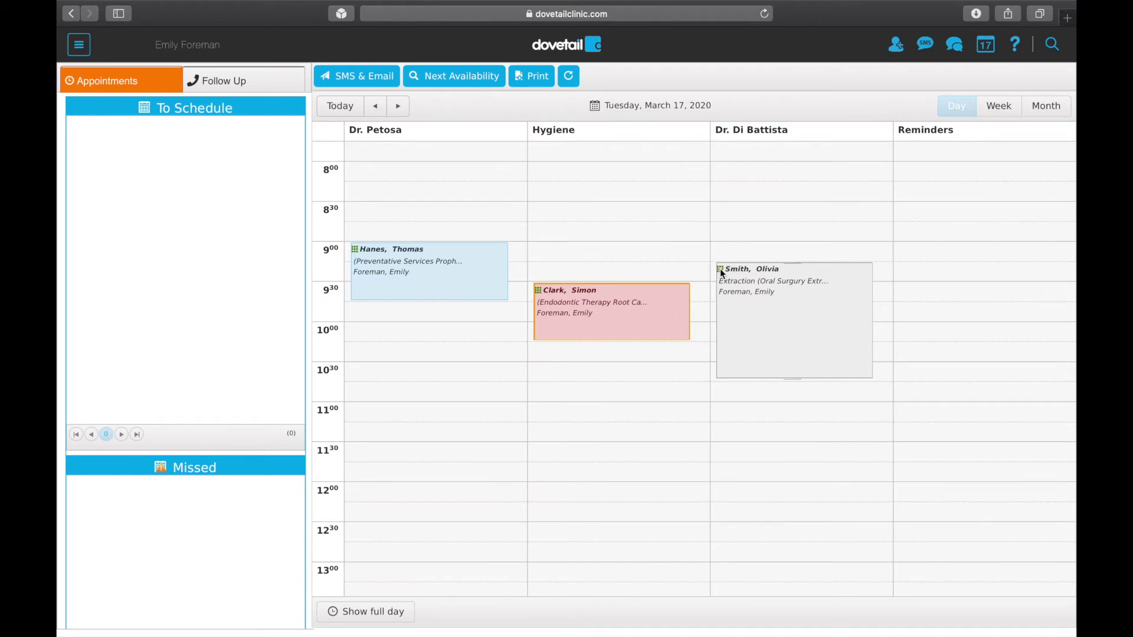
pyautogui.click(720, 268)
pyautogui.click(488, 177)
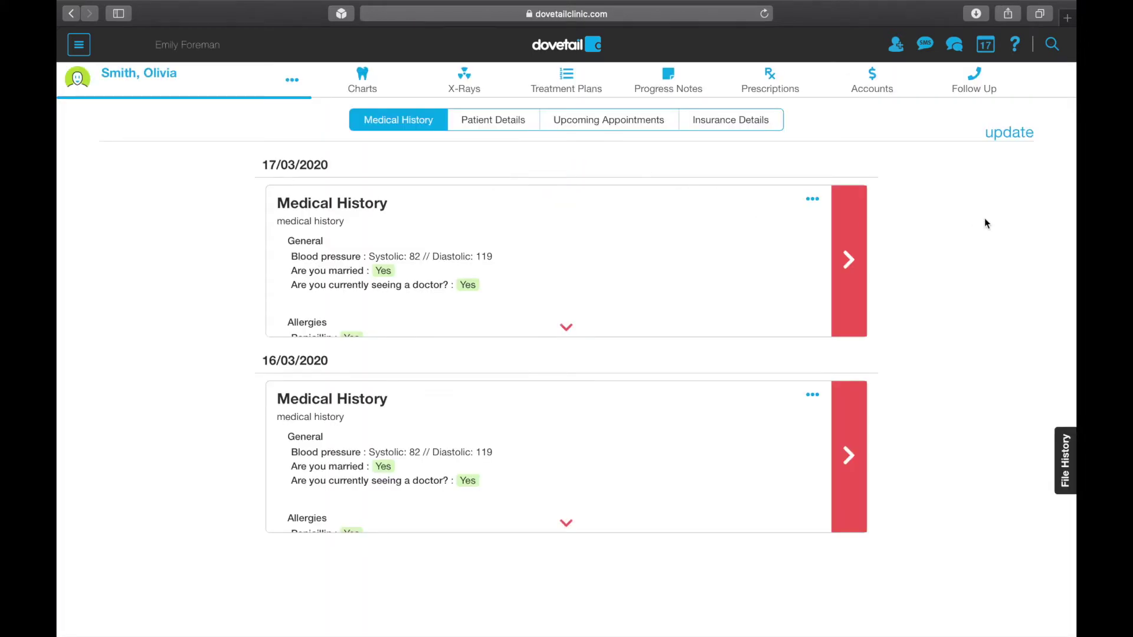
# Add a text box question named "Reason for visit" at the start of the medical history's General section and save the updated form
pyautogui.click(1012, 132)
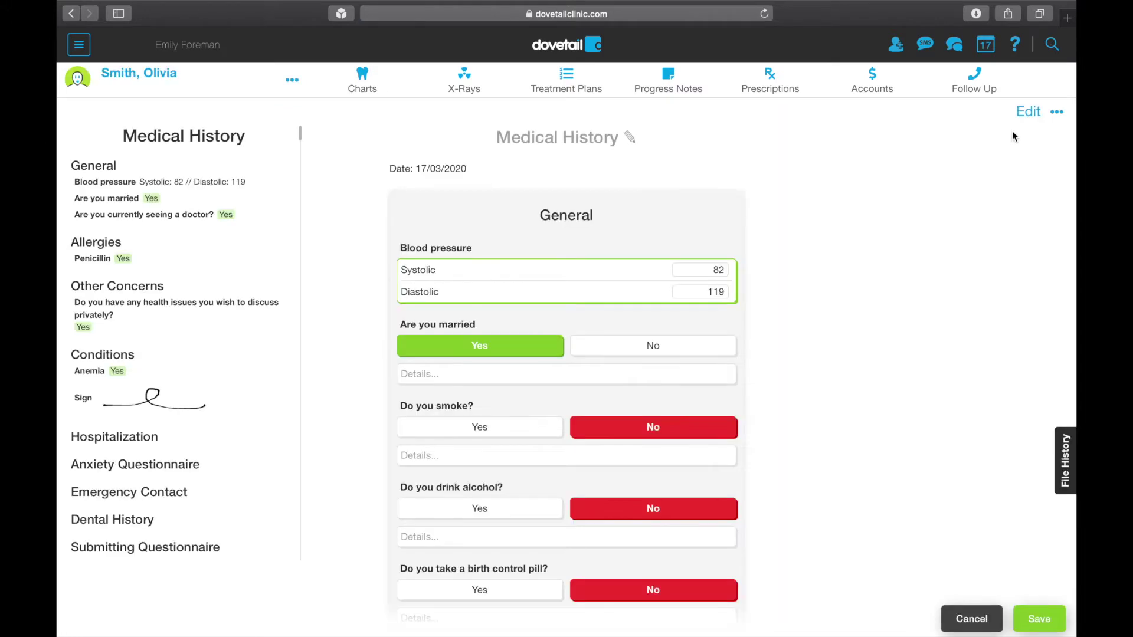
pyautogui.click(1031, 112)
pyautogui.moveTo(880, 242); pyautogui.dragTo(548, 209)
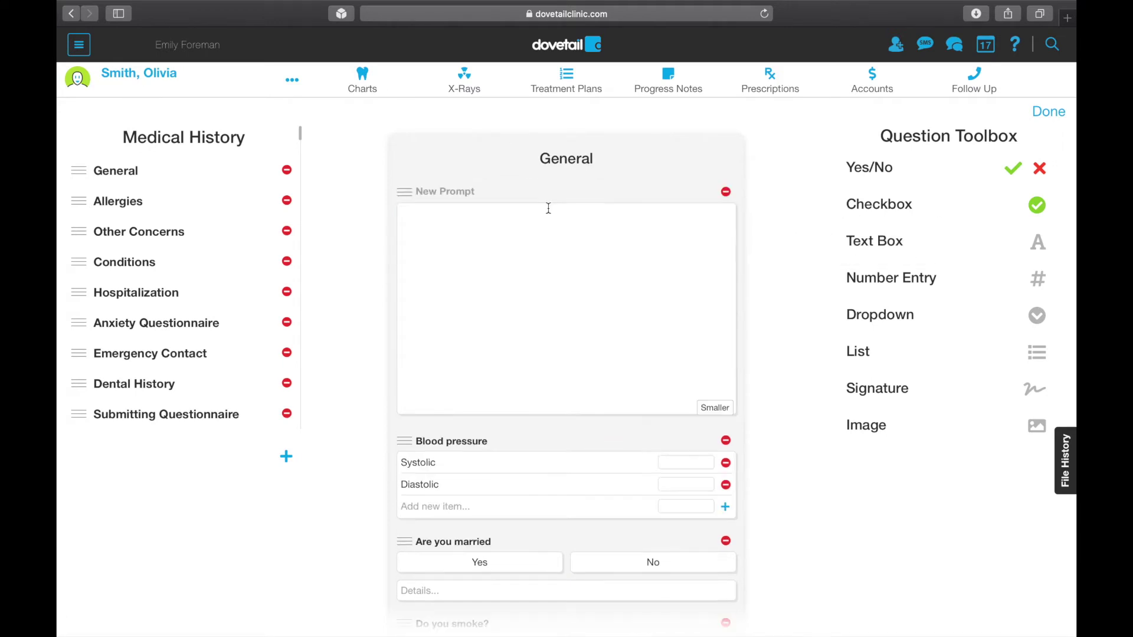
pyautogui.click(470, 187)
pyautogui.write('Reason for visit')
pyautogui.click(1052, 114)
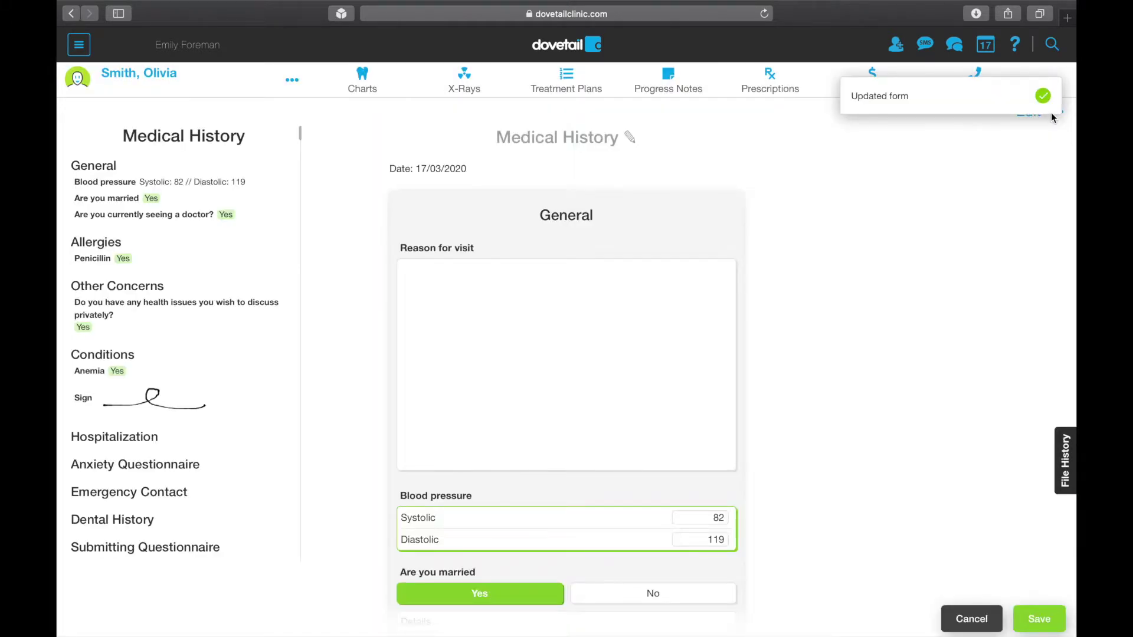
pyautogui.click(1034, 624)
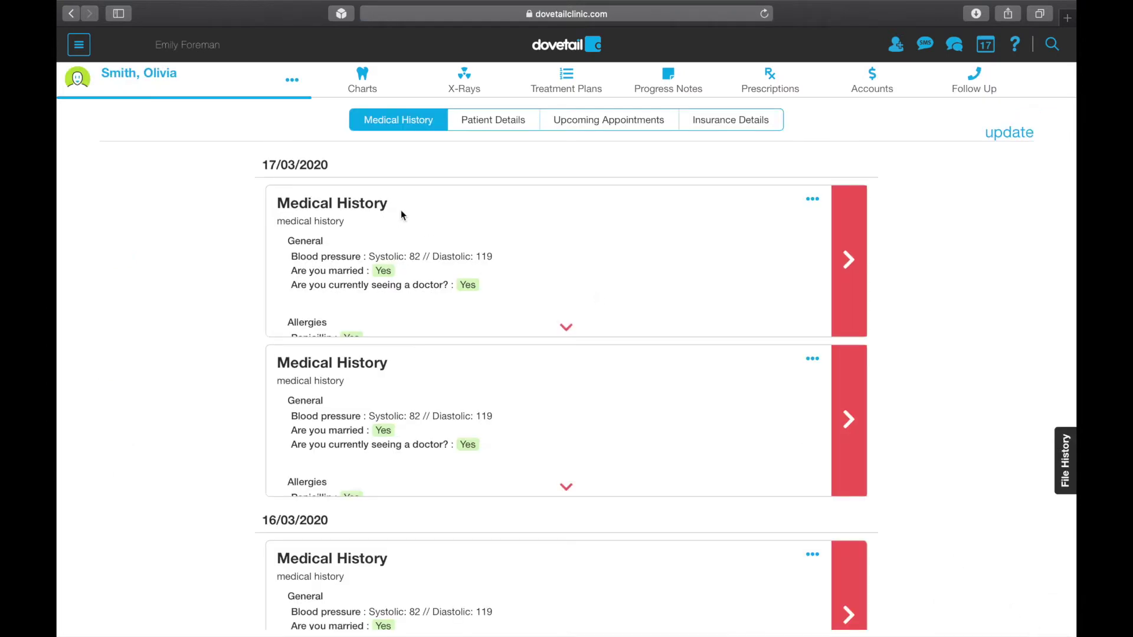
# Create a new adult dental chart and mark tooth 17 as missing
pyautogui.click(362, 77)
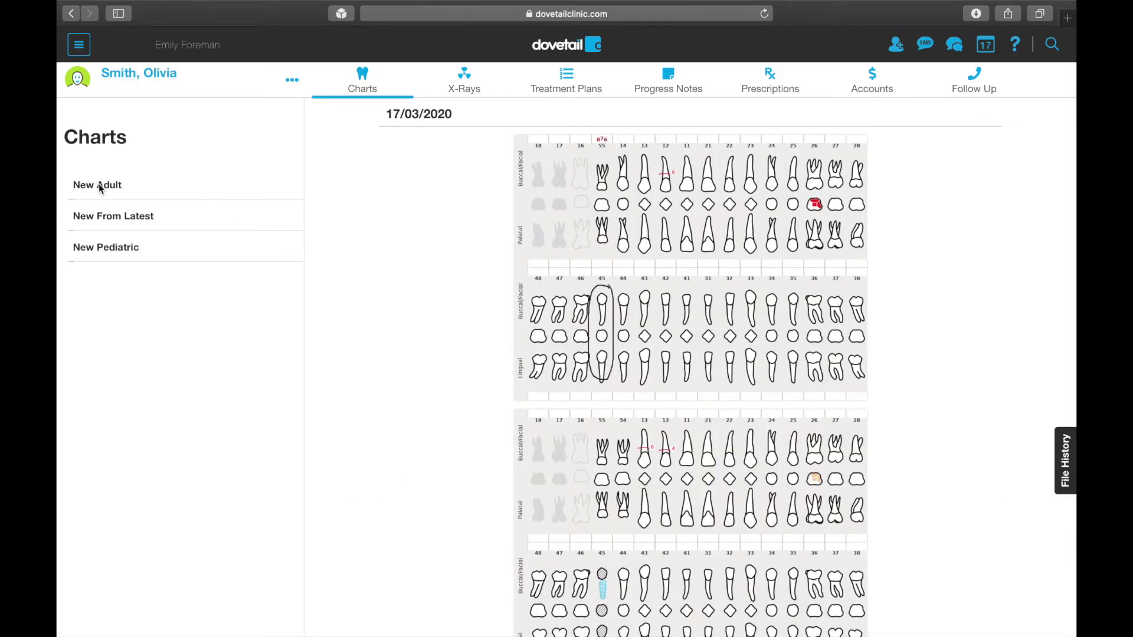
pyautogui.click(98, 184)
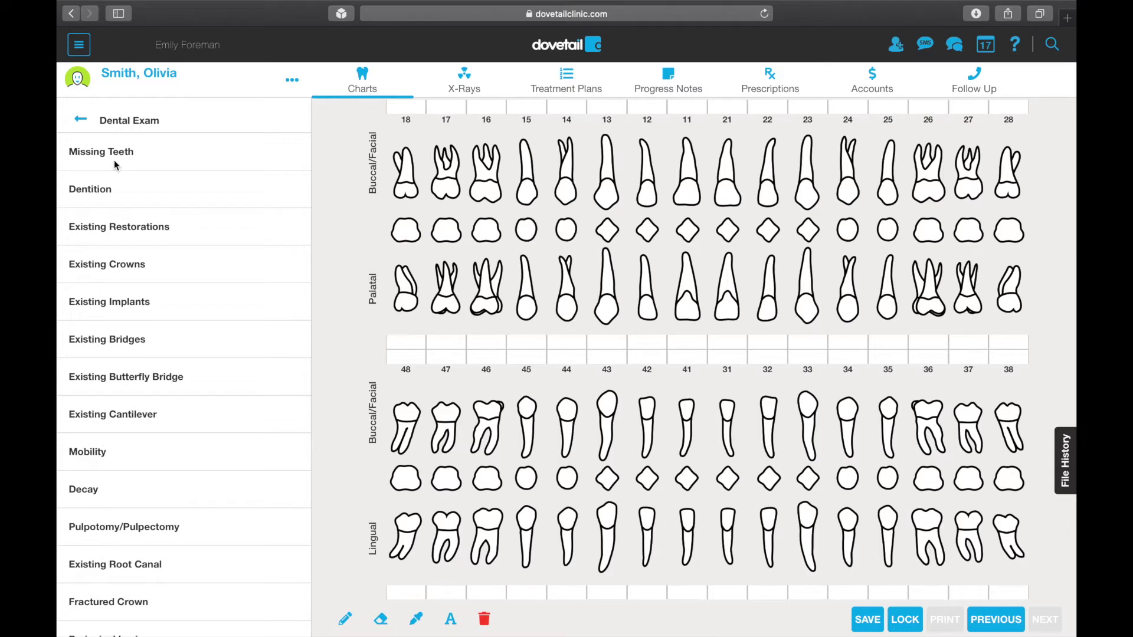
pyautogui.click(115, 155)
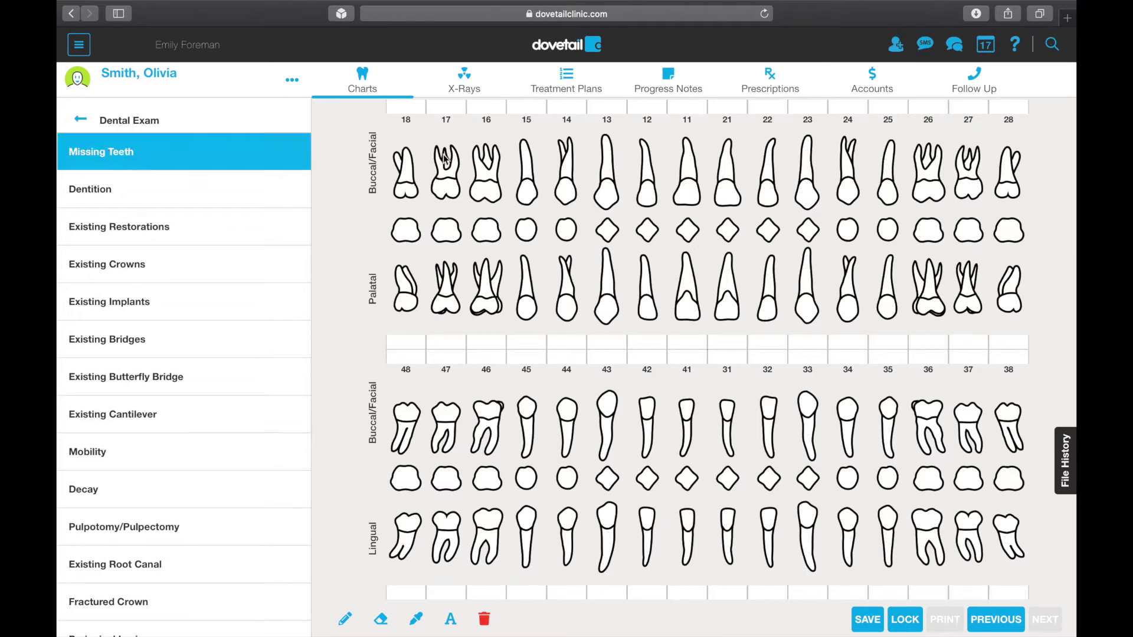
pyautogui.click(446, 186)
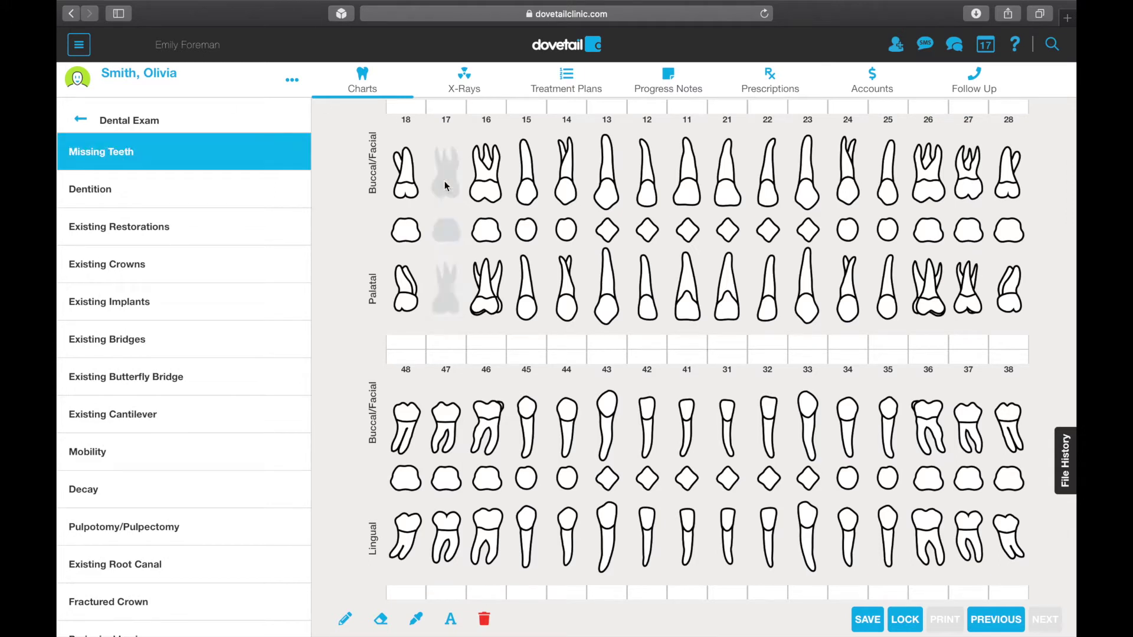
# Change the dentition of teeth 45 and 44 to primary teeth 85 and 84
pyautogui.click(278, 200)
pyautogui.click(529, 436)
pyautogui.click(565, 429)
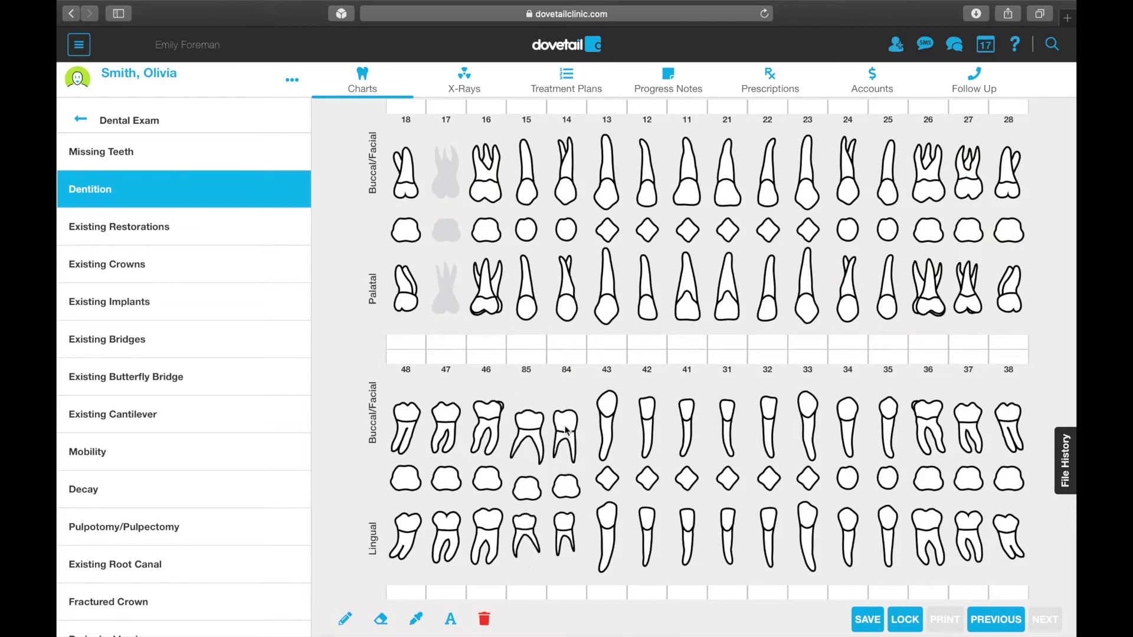
# Record decay on the buccal surface of tooth 46
pyautogui.click(138, 491)
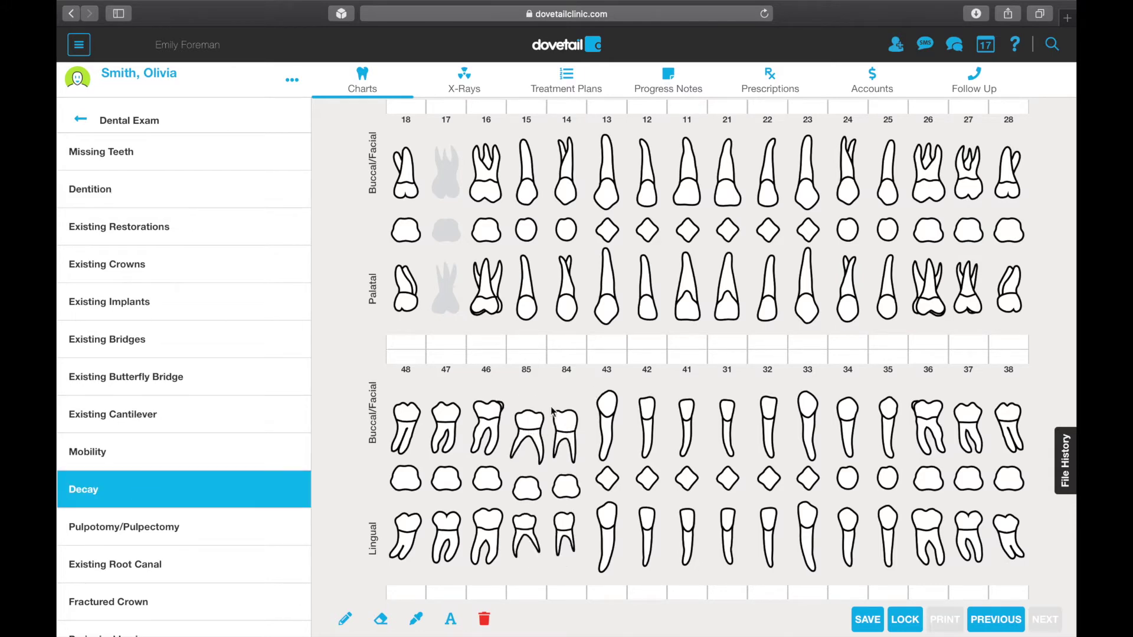
pyautogui.click(474, 419)
pyautogui.click(835, 293)
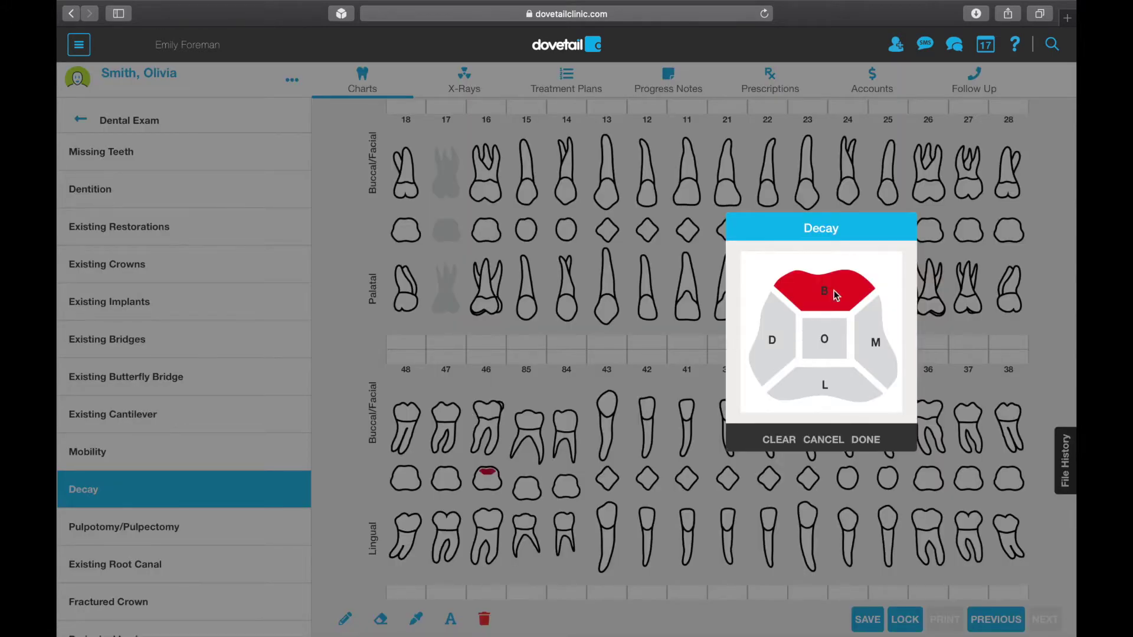
pyautogui.click(870, 440)
# Record periodontal pocket depths of 8 and 9 on the buccal side of tooth 16
pyautogui.scroll(-3, 141, 412)
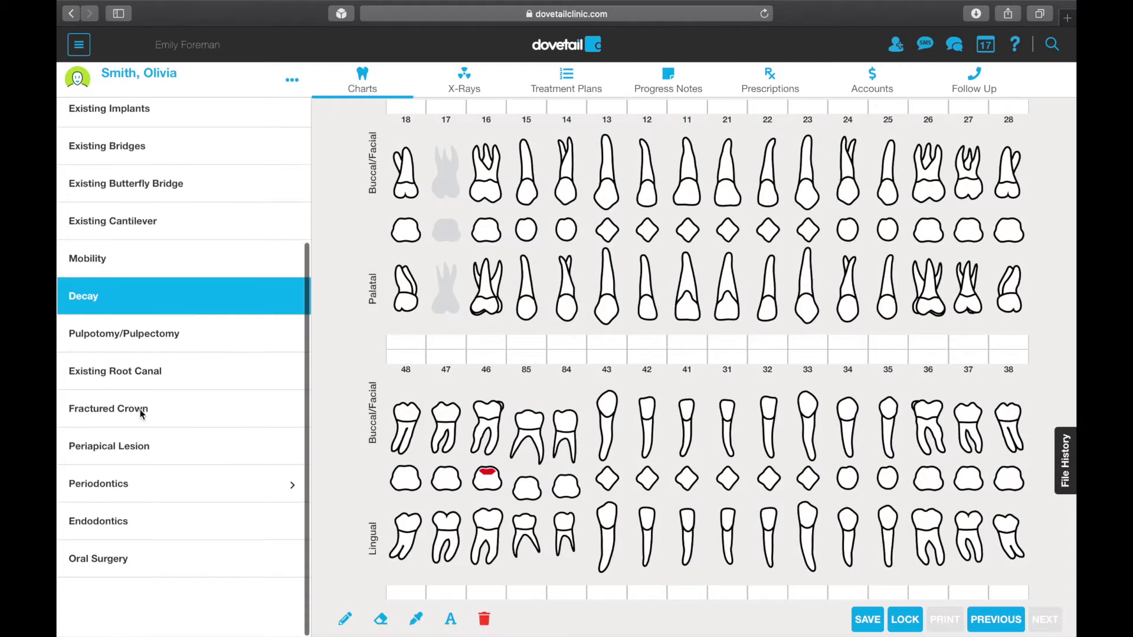
pyautogui.click(153, 495)
pyautogui.click(143, 155)
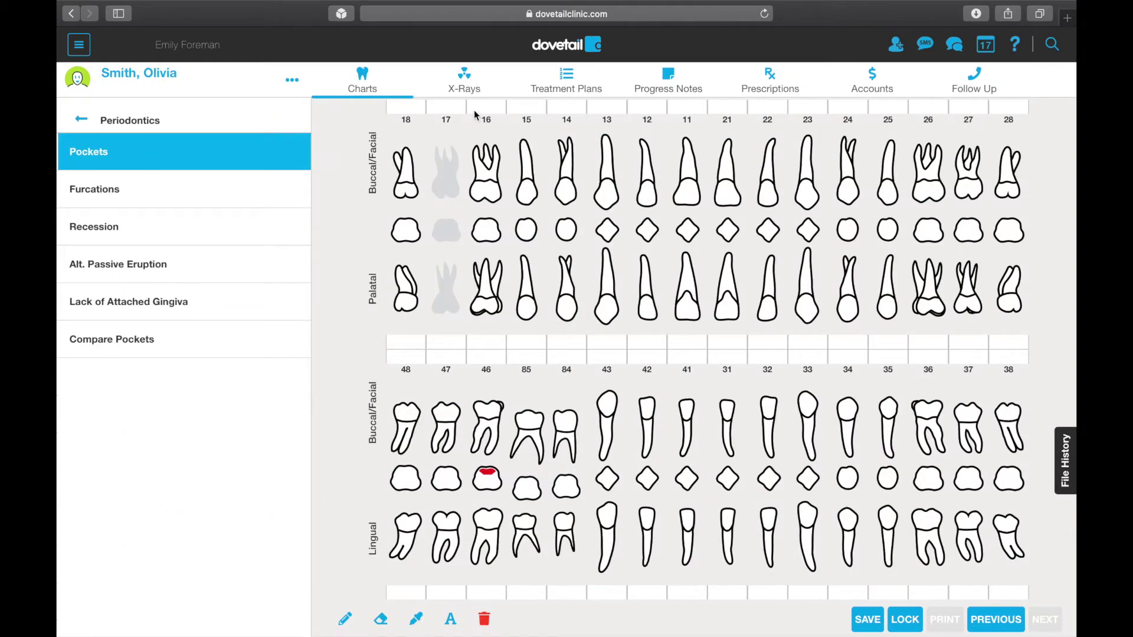
pyautogui.click(485, 109)
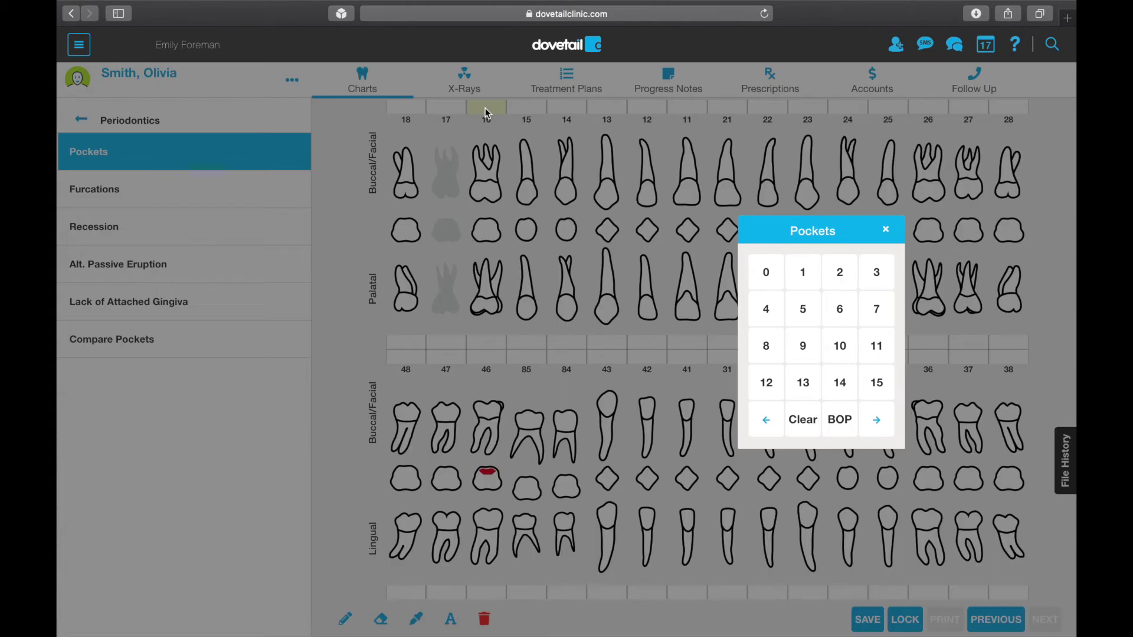
pyautogui.click(885, 230)
# Mark buccal gum recession of 6 on tooth 13 and 5 on tooth 12
pyautogui.click(204, 232)
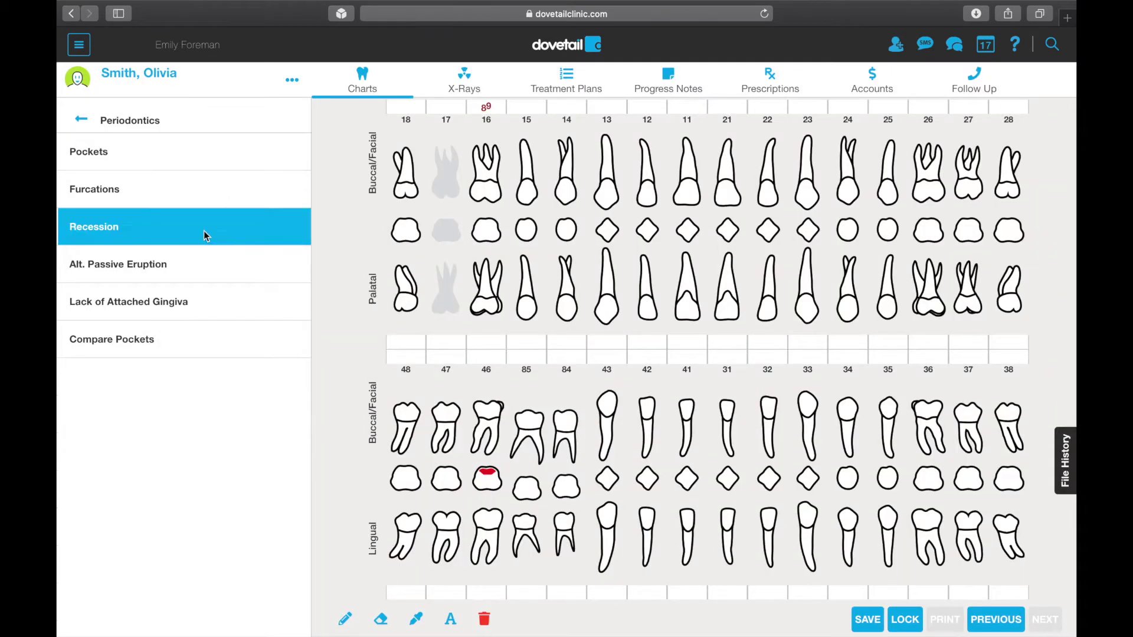
pyautogui.click(607, 169)
pyautogui.click(645, 162)
# Draw a freehand X over the buccal view of tooth 43 and save the chart
pyautogui.click(83, 121)
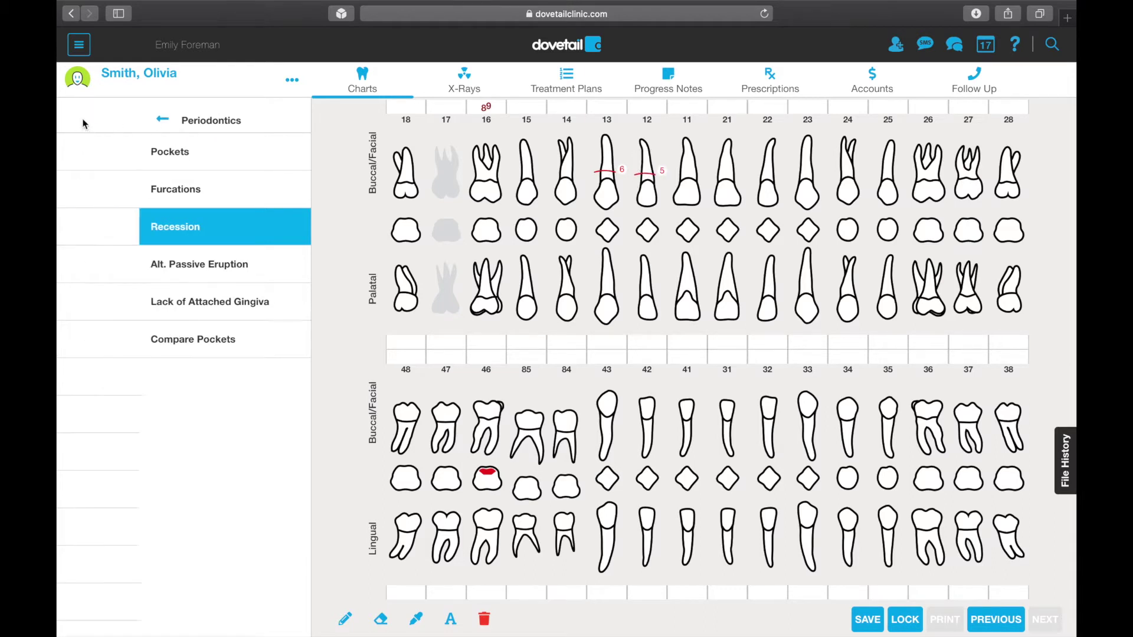
pyautogui.click(345, 619)
pyautogui.moveTo(627, 403); pyautogui.dragTo(579, 439)
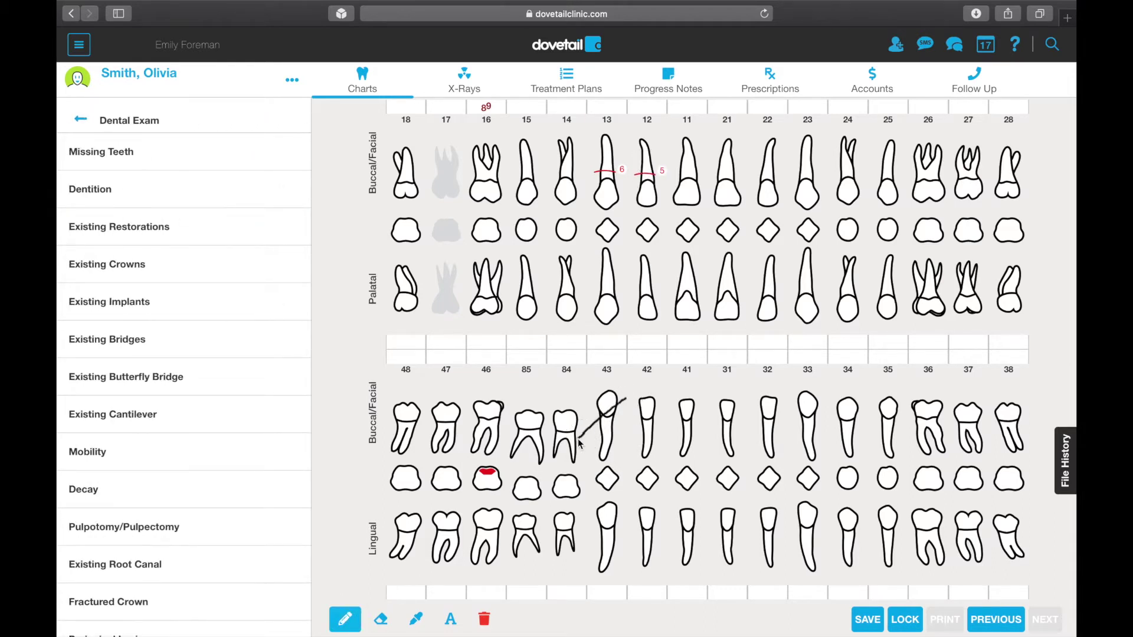
pyautogui.moveTo(583, 399); pyautogui.dragTo(625, 433)
pyautogui.click(869, 621)
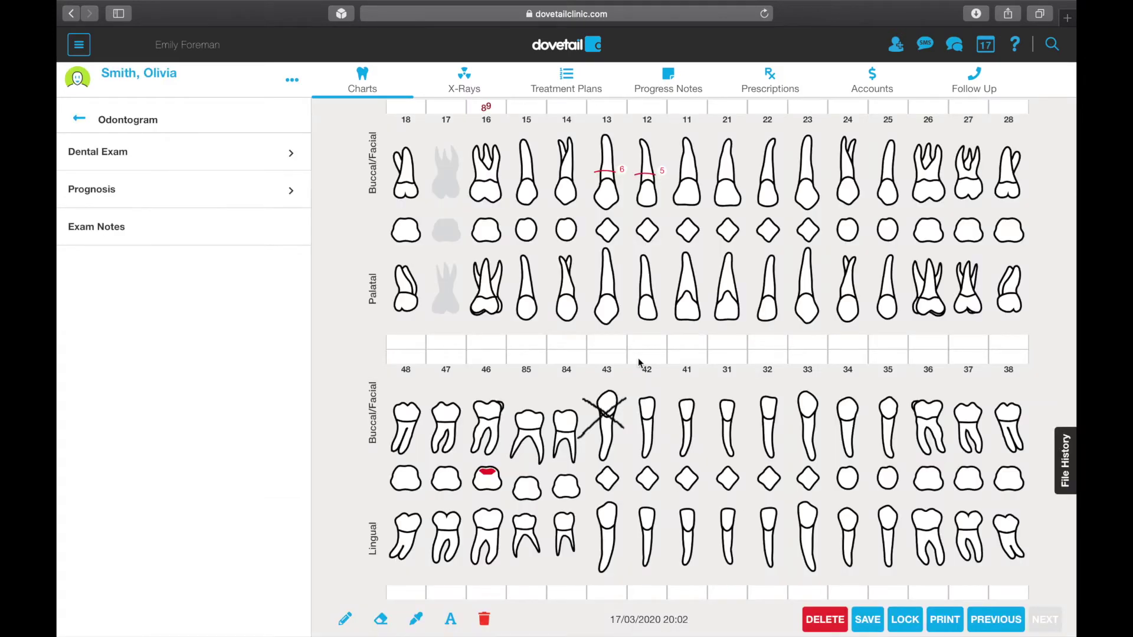
# View the patient's Panorex X-ray dated 16/03/2020
pyautogui.click(464, 82)
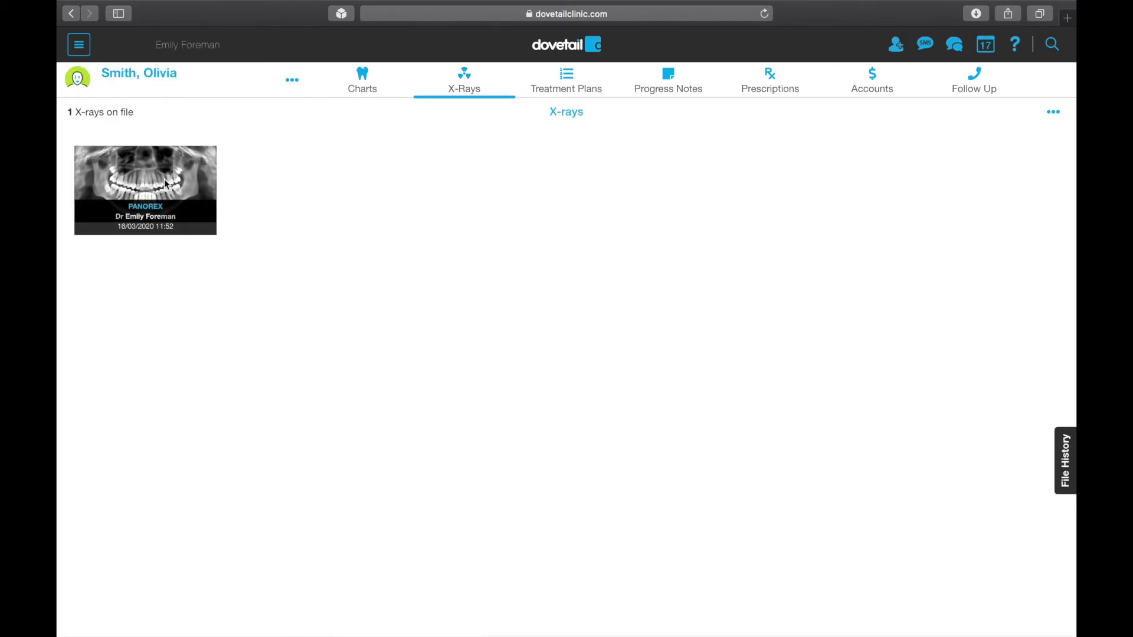
pyautogui.click(155, 181)
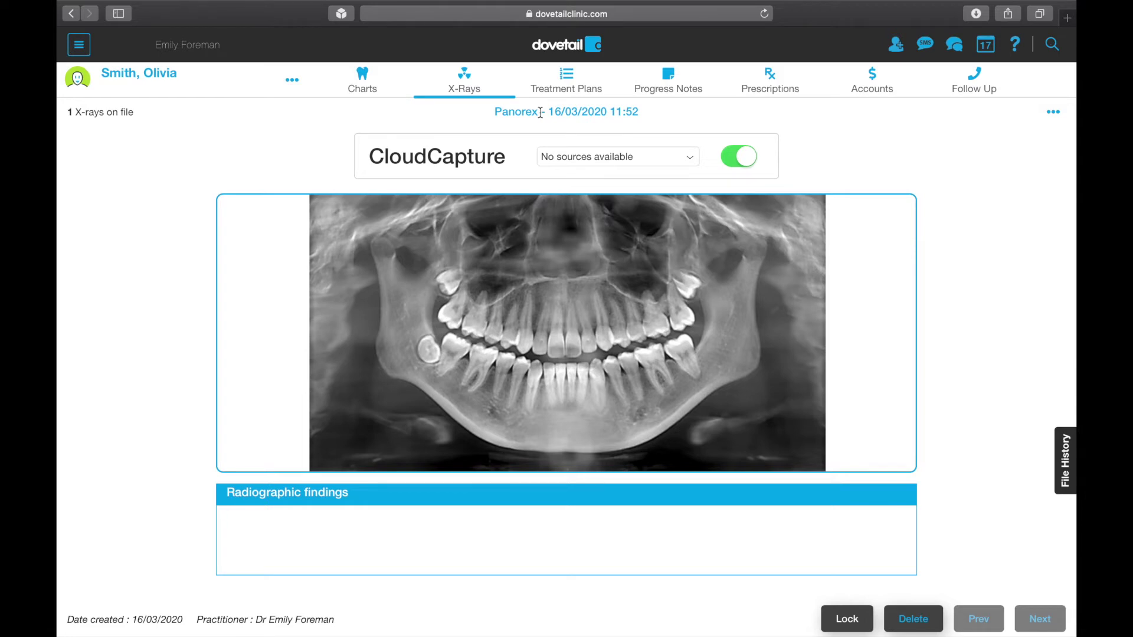
# Start a new treatment plan by procedure and add an Implant for tooth 16
pyautogui.click(567, 85)
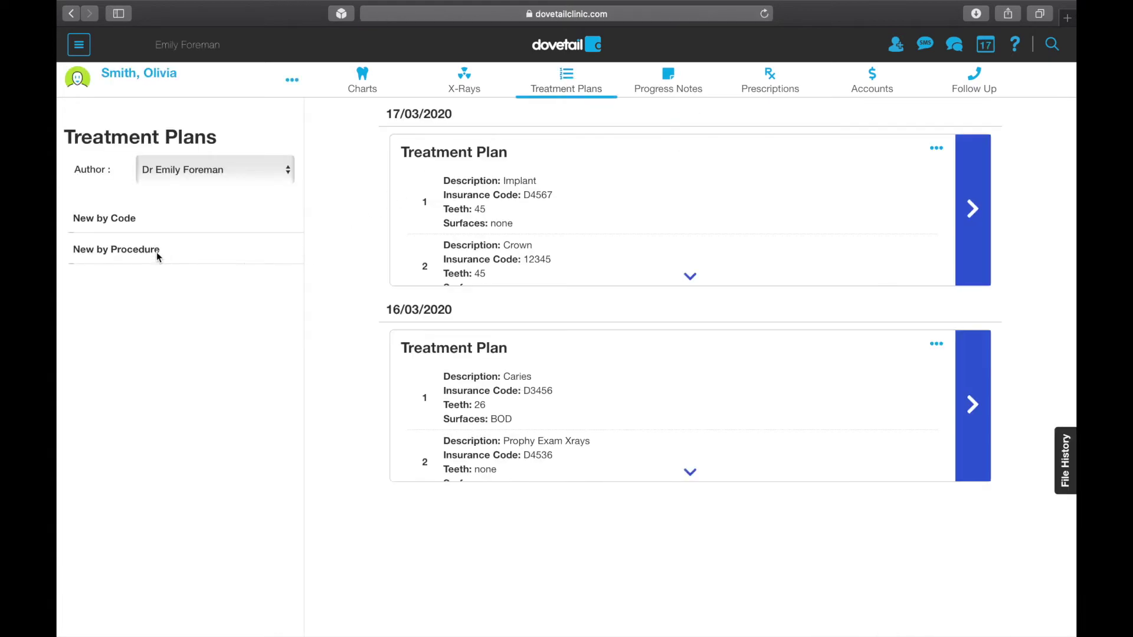
pyautogui.click(127, 249)
pyautogui.scroll(-4, 161, 328)
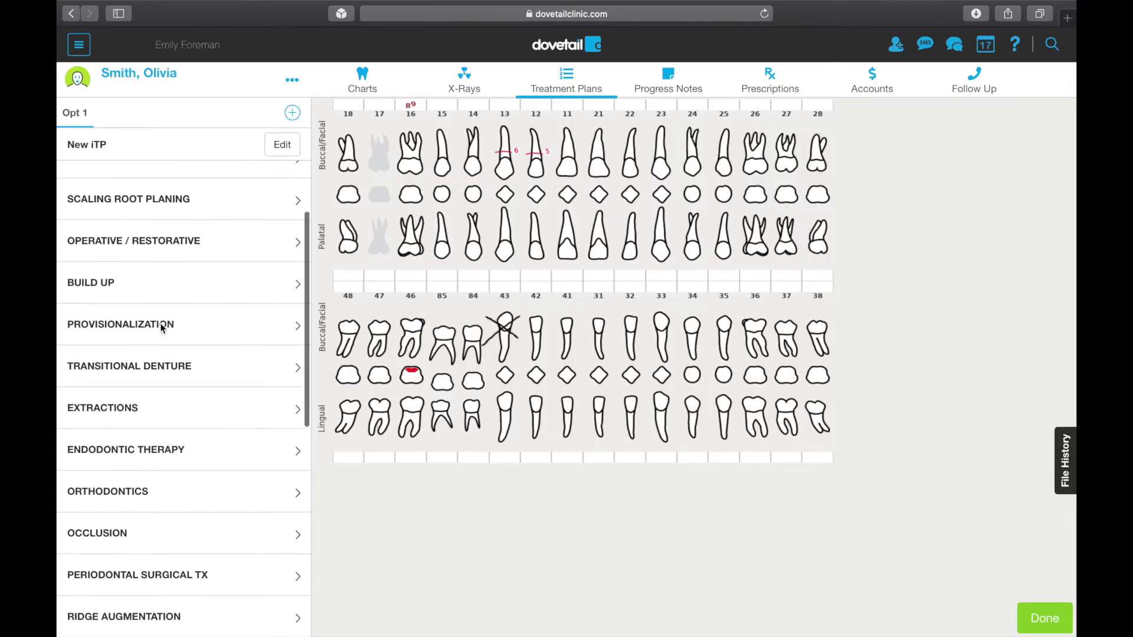
pyautogui.scroll(-3, 161, 329)
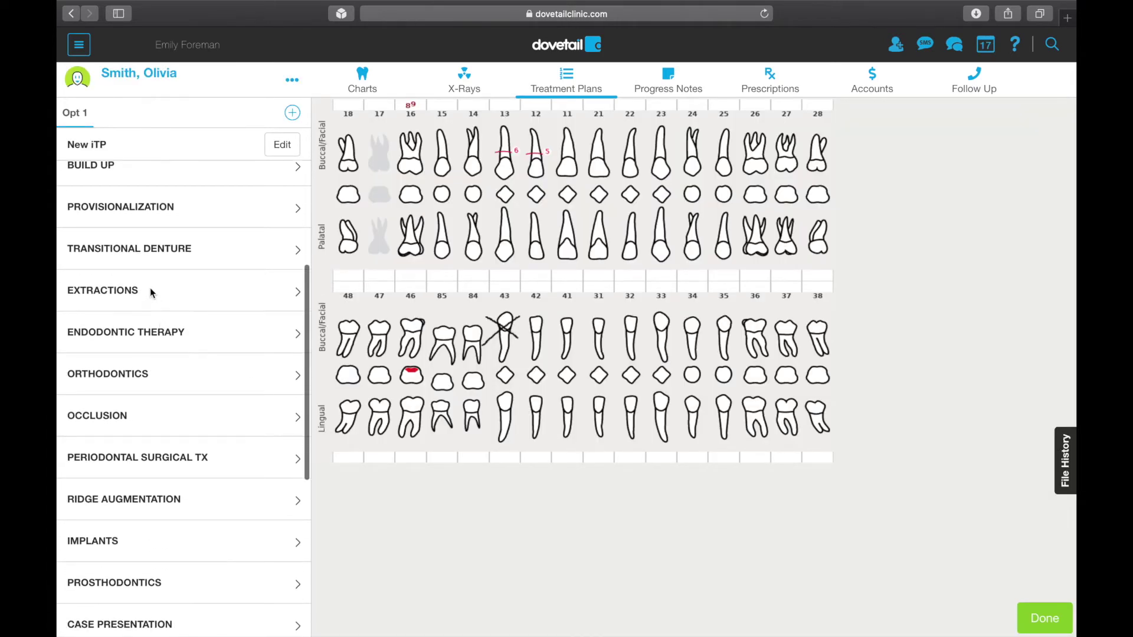
pyautogui.click(118, 541)
pyautogui.click(118, 215)
pyautogui.click(413, 165)
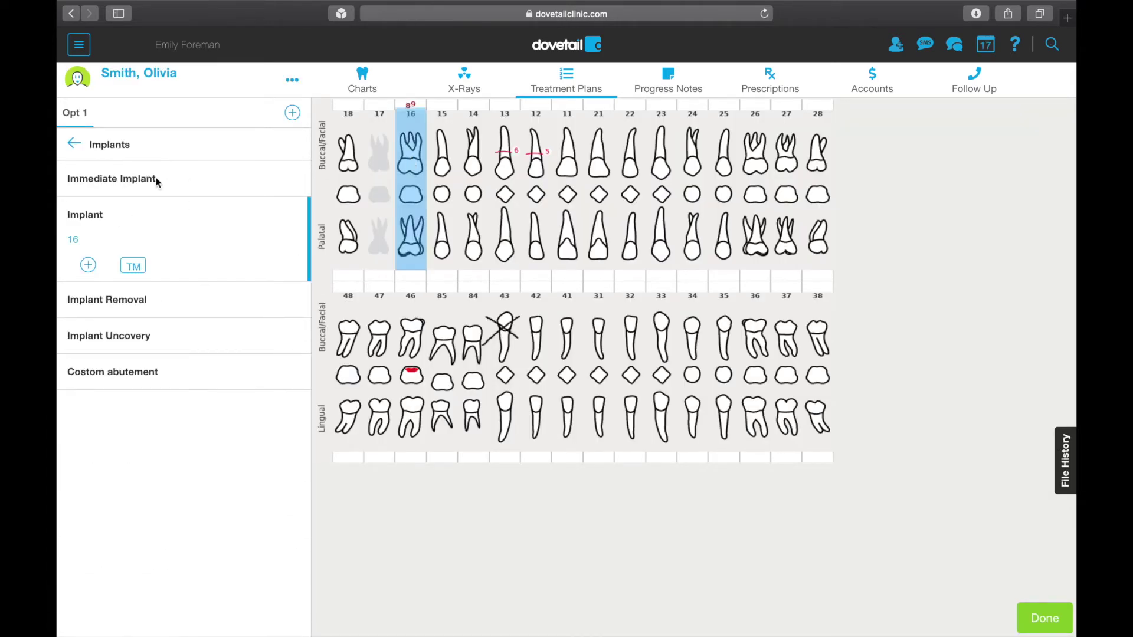
# Add a Crown from the Prosthodontics procedures for tooth 15
pyautogui.click(75, 144)
pyautogui.scroll(-6, 152, 392)
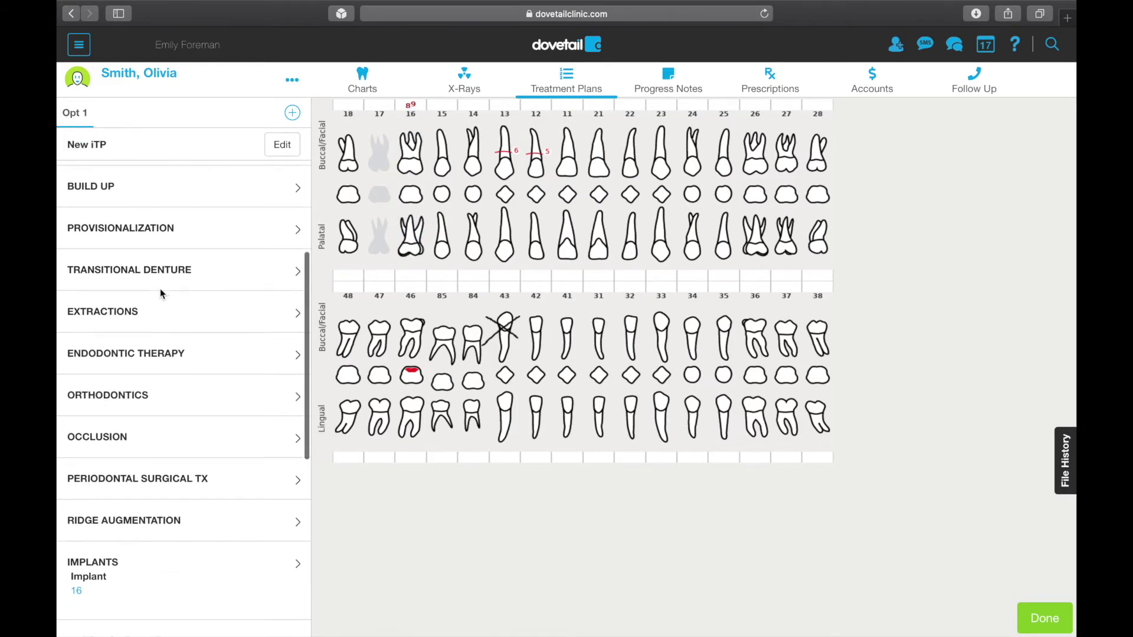
pyautogui.scroll(-3, 160, 289)
pyautogui.click(167, 409)
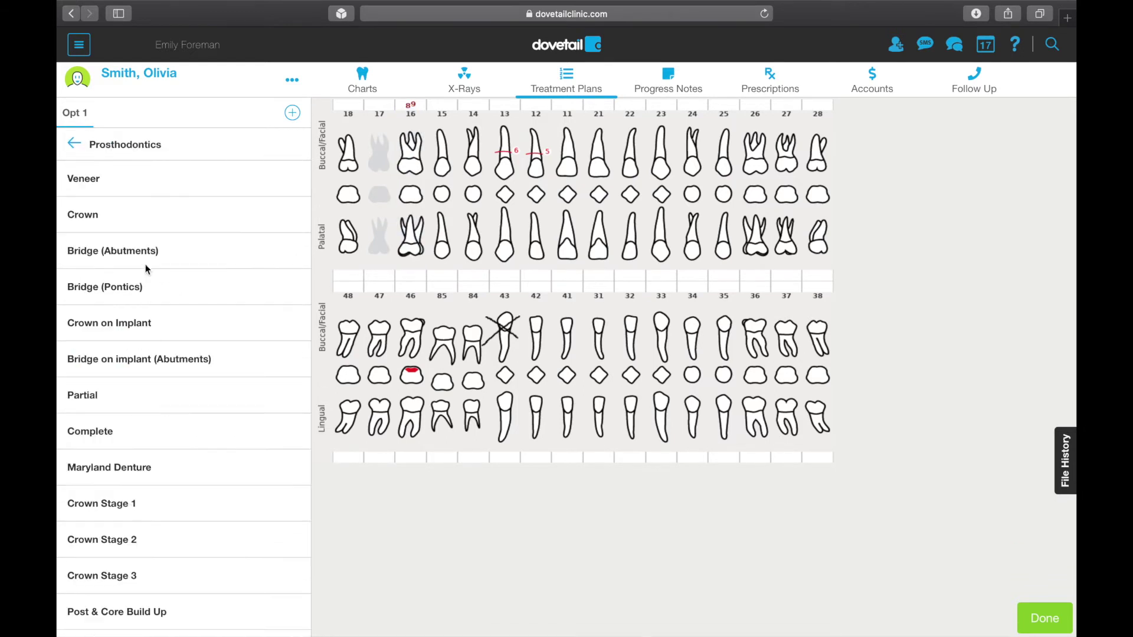
pyautogui.click(146, 220)
pyautogui.click(457, 164)
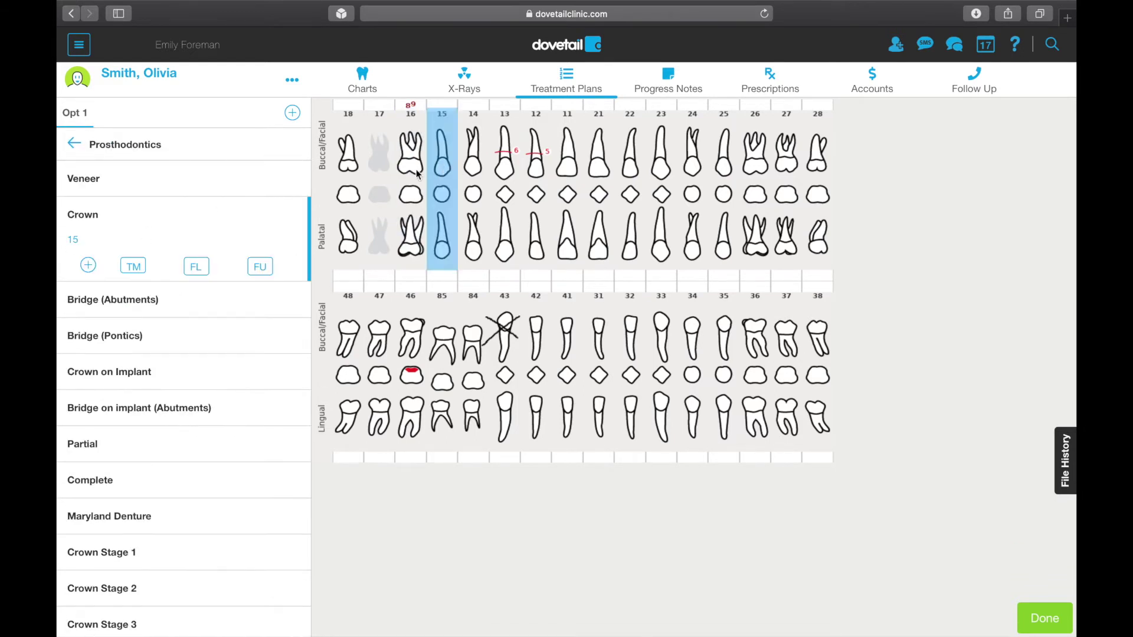
# Finish selecting procedures and combine the crown with the implant into one appointment in the treatment plan
pyautogui.click(75, 143)
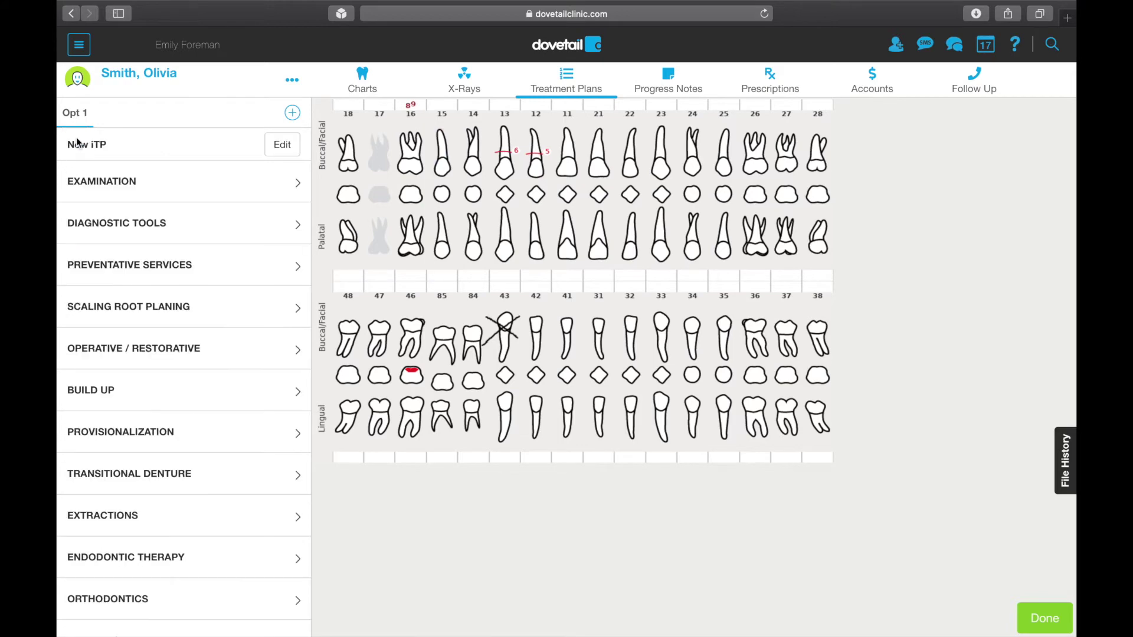
pyautogui.click(1044, 618)
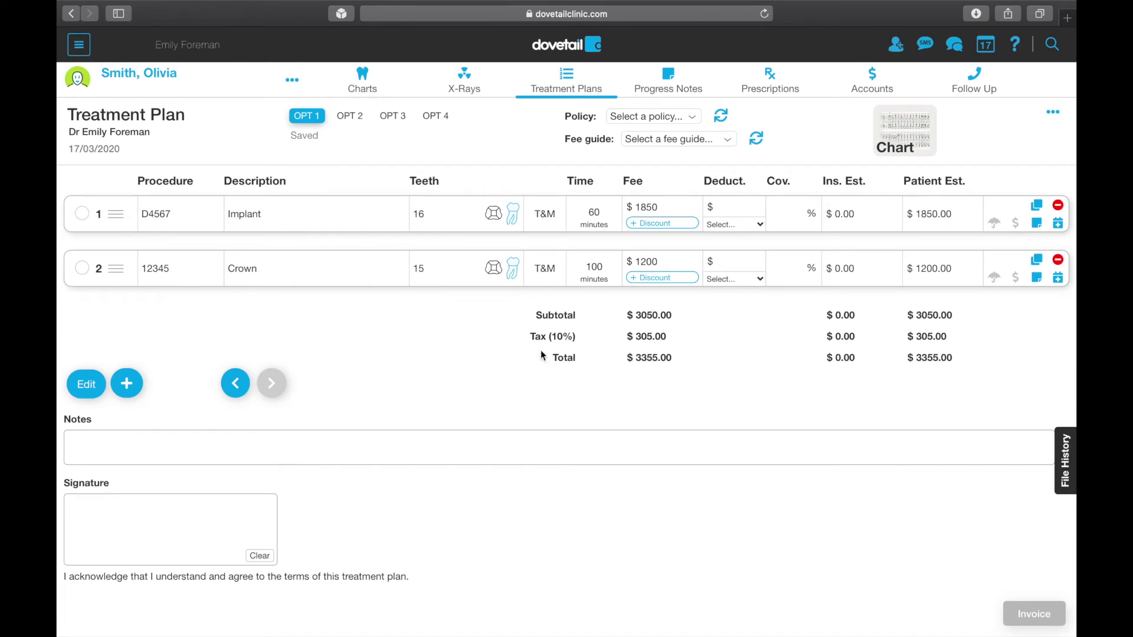
pyautogui.moveTo(116, 269); pyautogui.dragTo(117, 243)
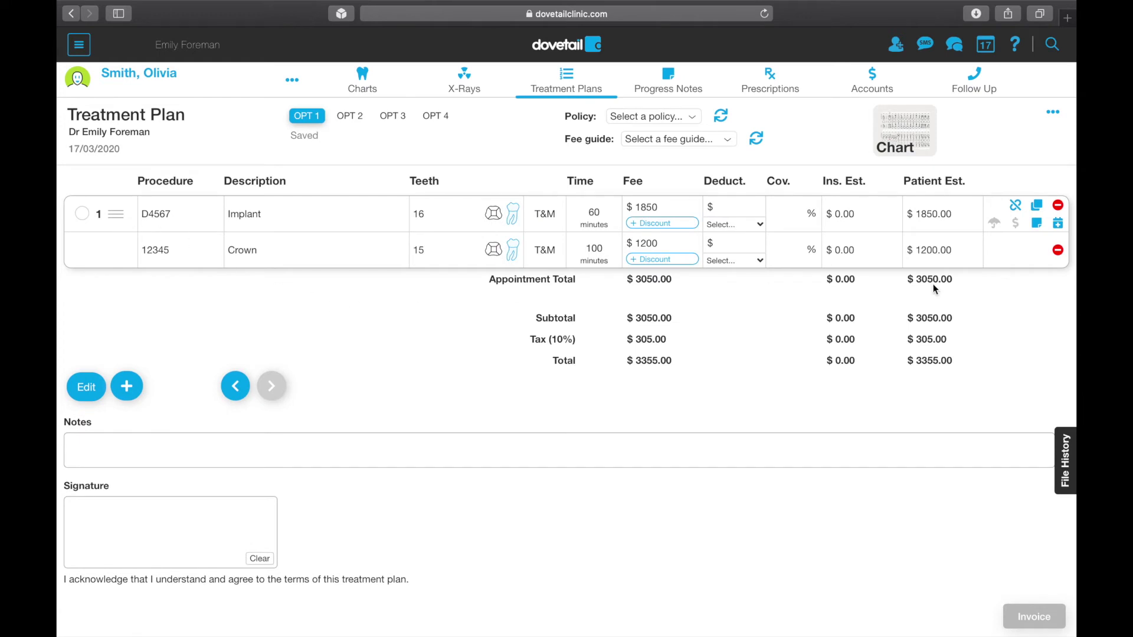
pyautogui.click(1053, 112)
pyautogui.click(1030, 160)
pyautogui.click(890, 596)
# Apply the treating dentist's own clinic fee guide to the treatment plan
pyautogui.click(687, 144)
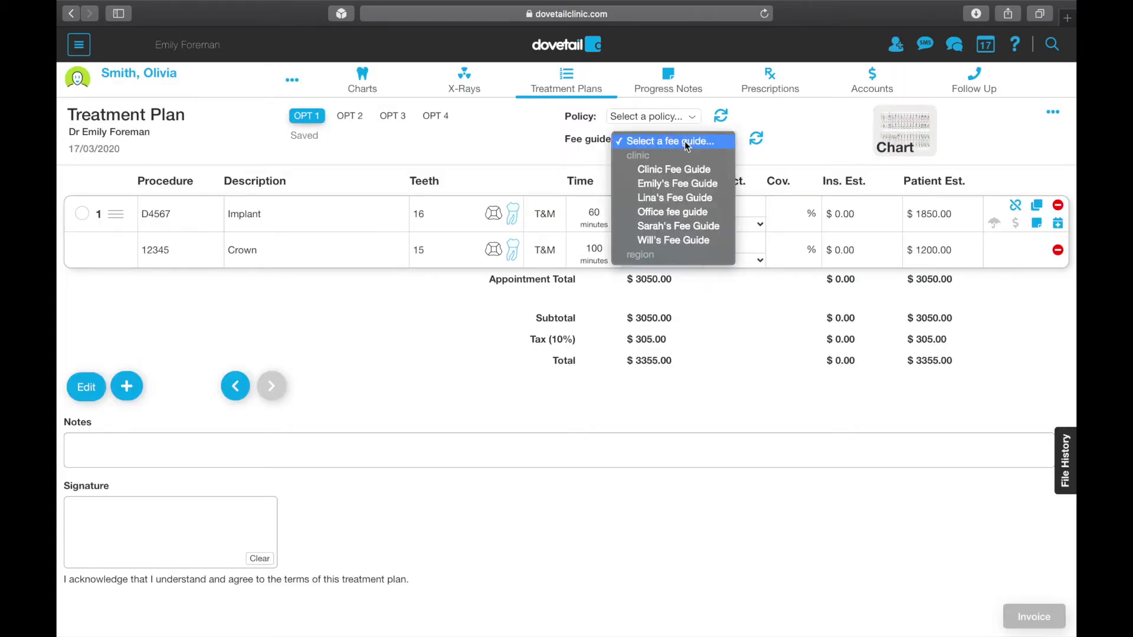
pyautogui.click(684, 183)
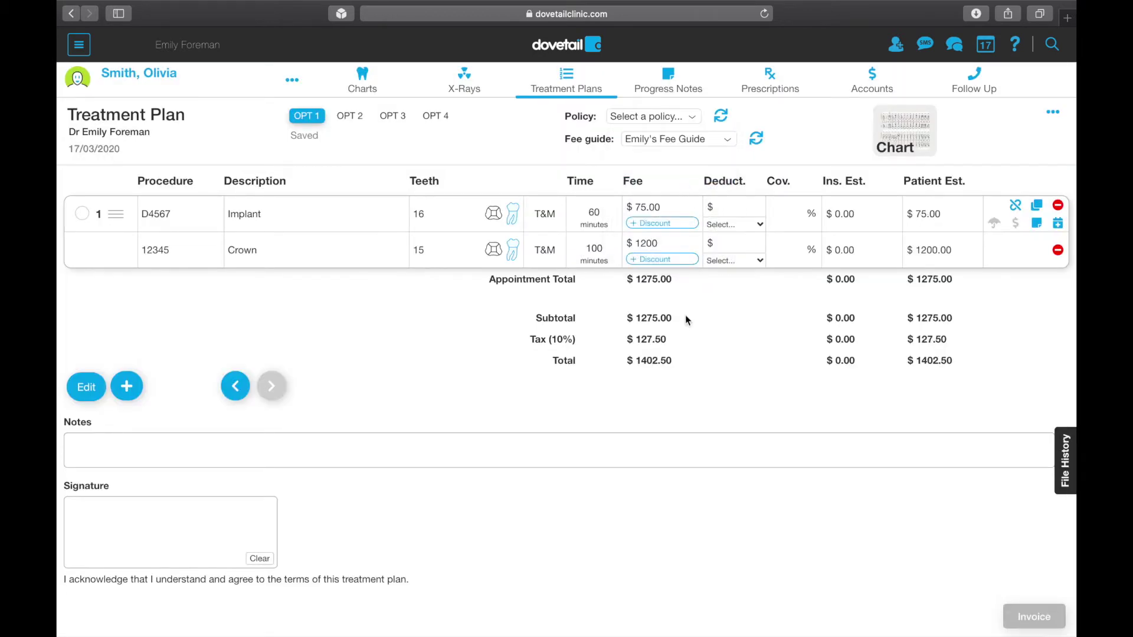
# Create a new appointment for the implant and crown with the practitioner assigned to the patient
pyautogui.click(1058, 224)
pyautogui.click(696, 236)
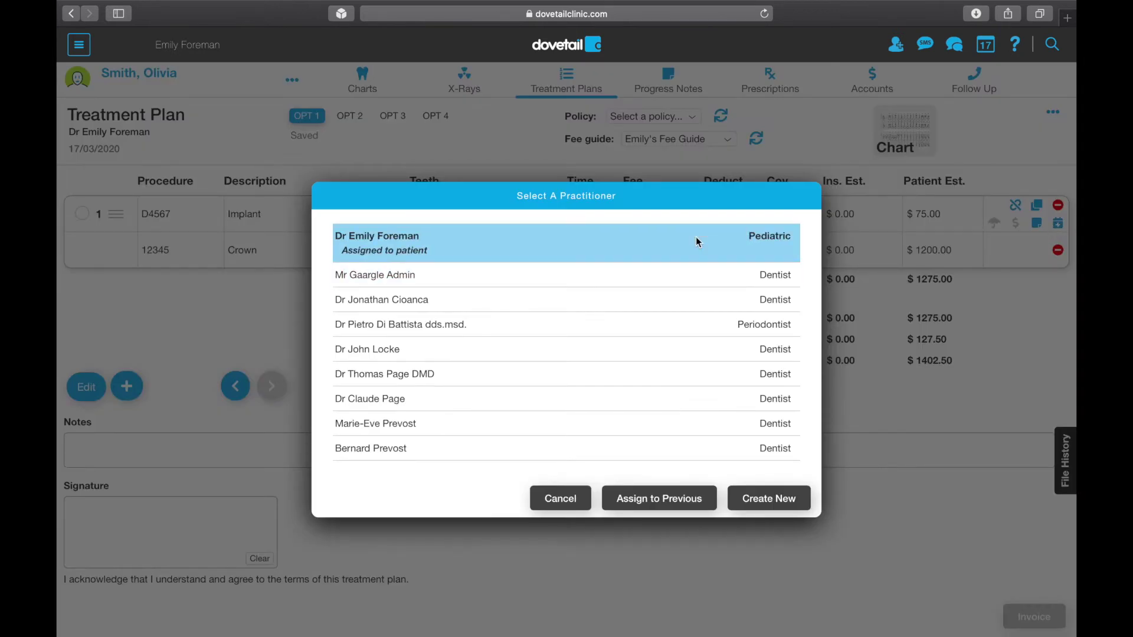
pyautogui.click(780, 498)
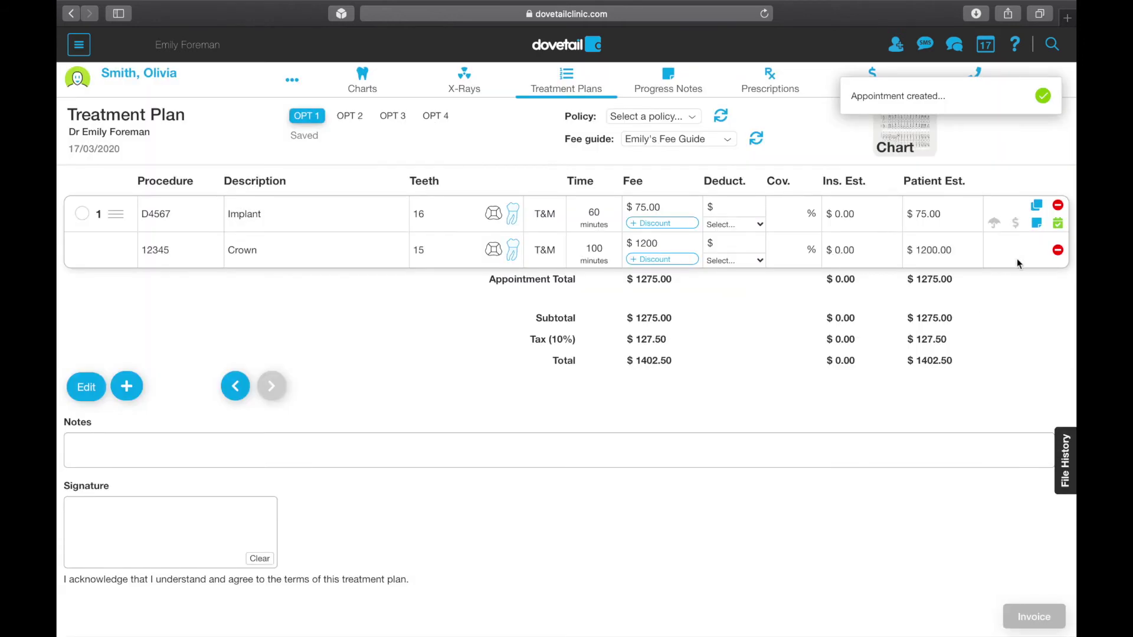
# Add a progress note from the Endodontics template to the appointment, mark Reviewed Medical History as Yes and save it
pyautogui.click(1037, 223)
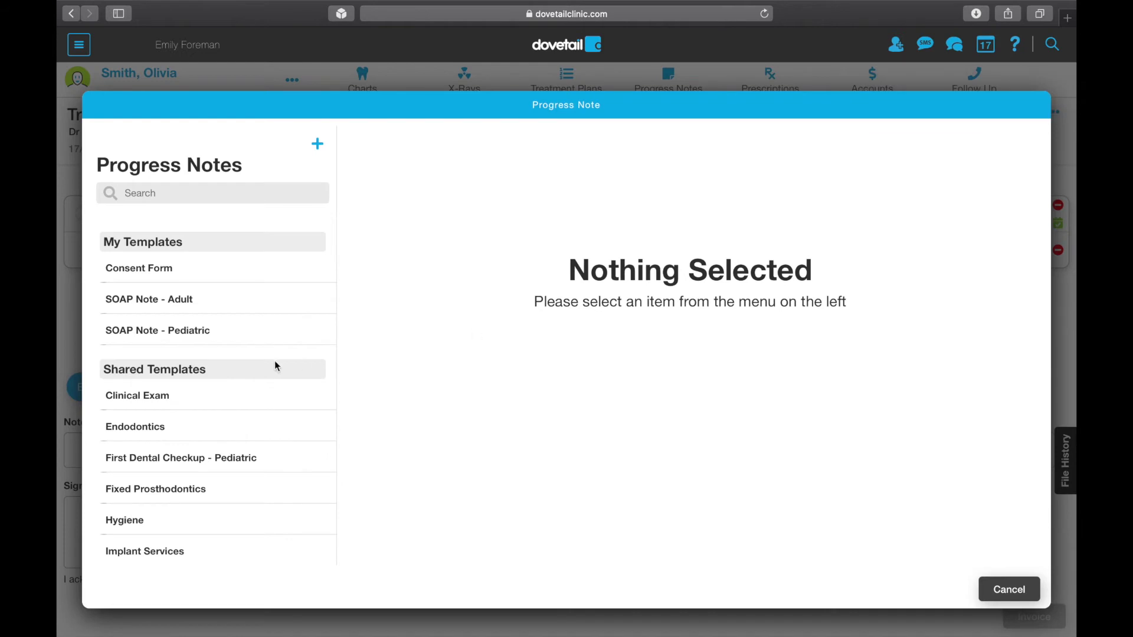
pyautogui.click(223, 422)
pyautogui.scroll(-3, 475, 374)
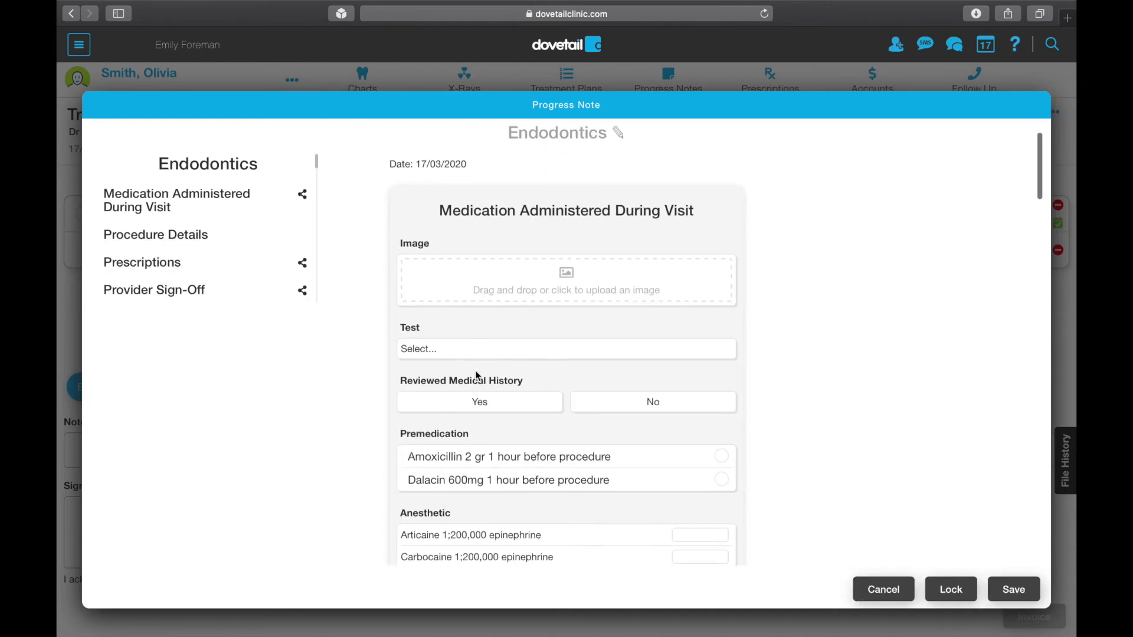
pyautogui.click(518, 361)
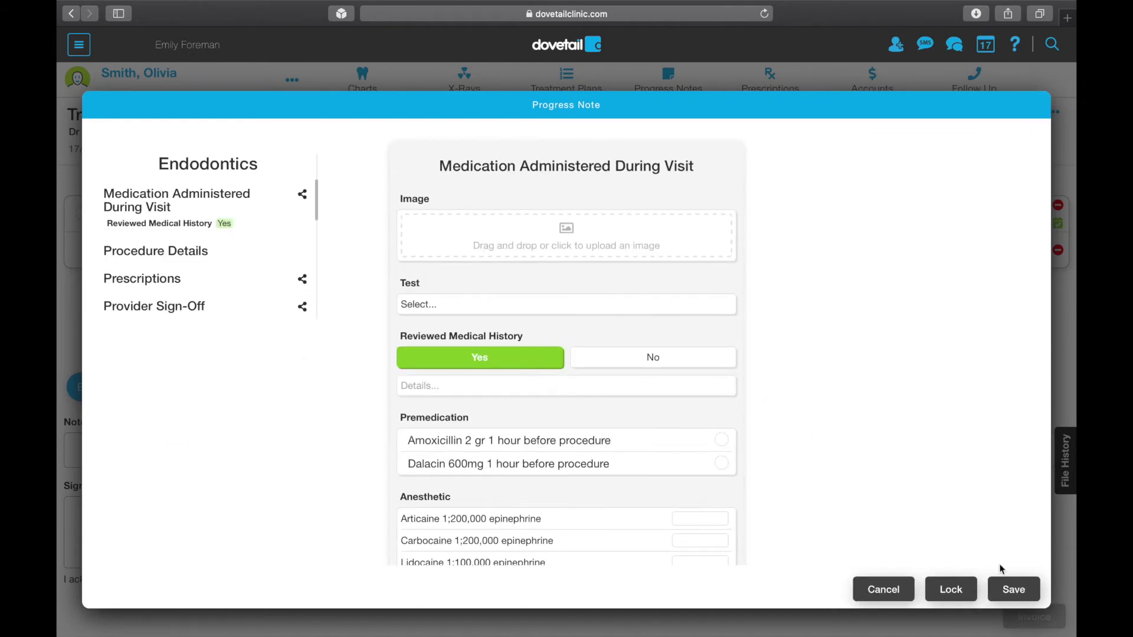
pyautogui.click(1015, 590)
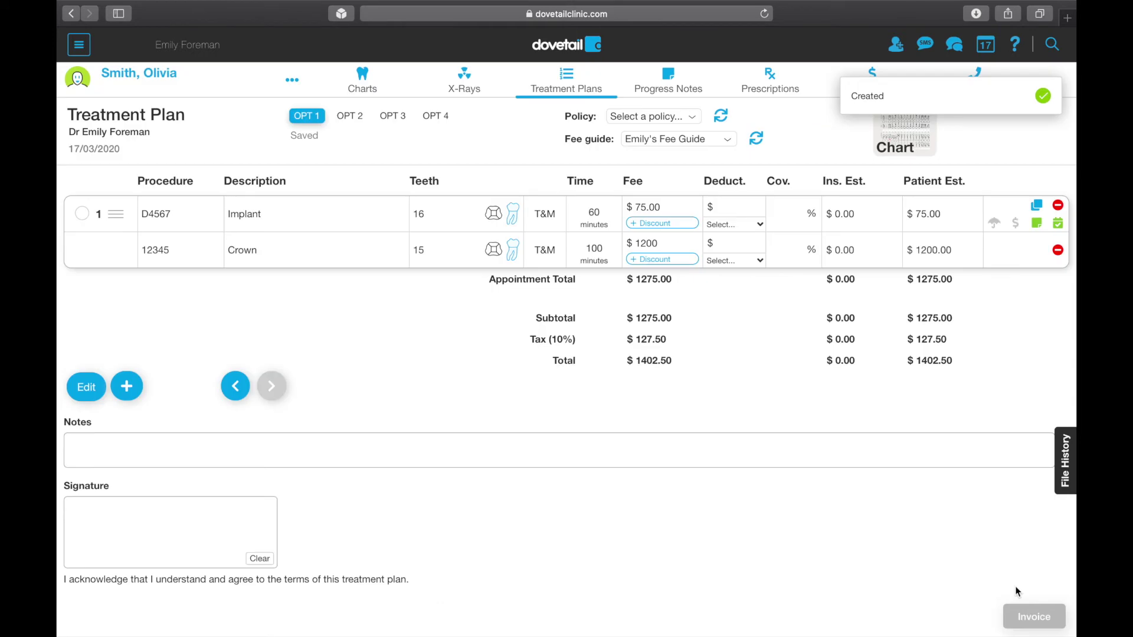
# Invoice the implant and crown appointment from the treatment plan, and collapse the new invoice's details in the account statement
pyautogui.click(82, 213)
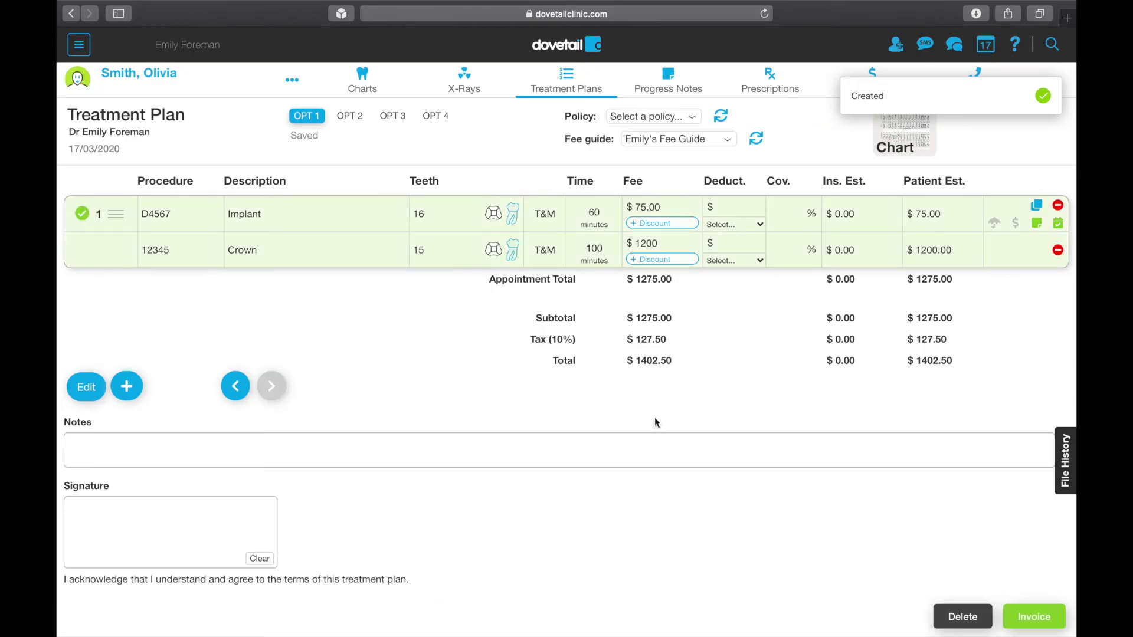
pyautogui.click(1045, 618)
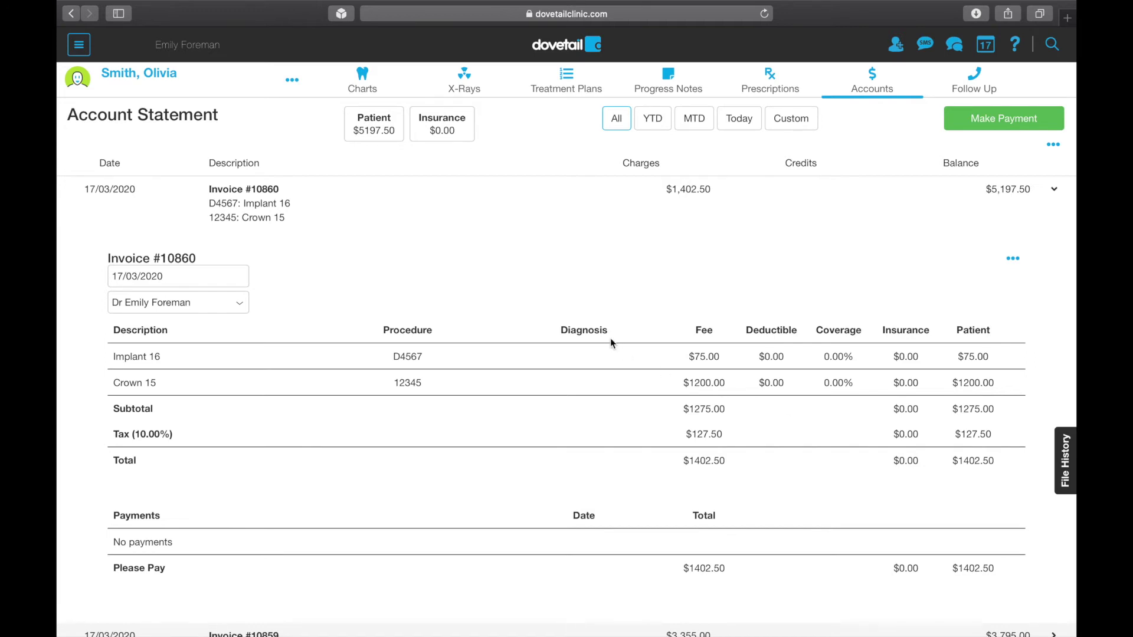
pyautogui.click(455, 192)
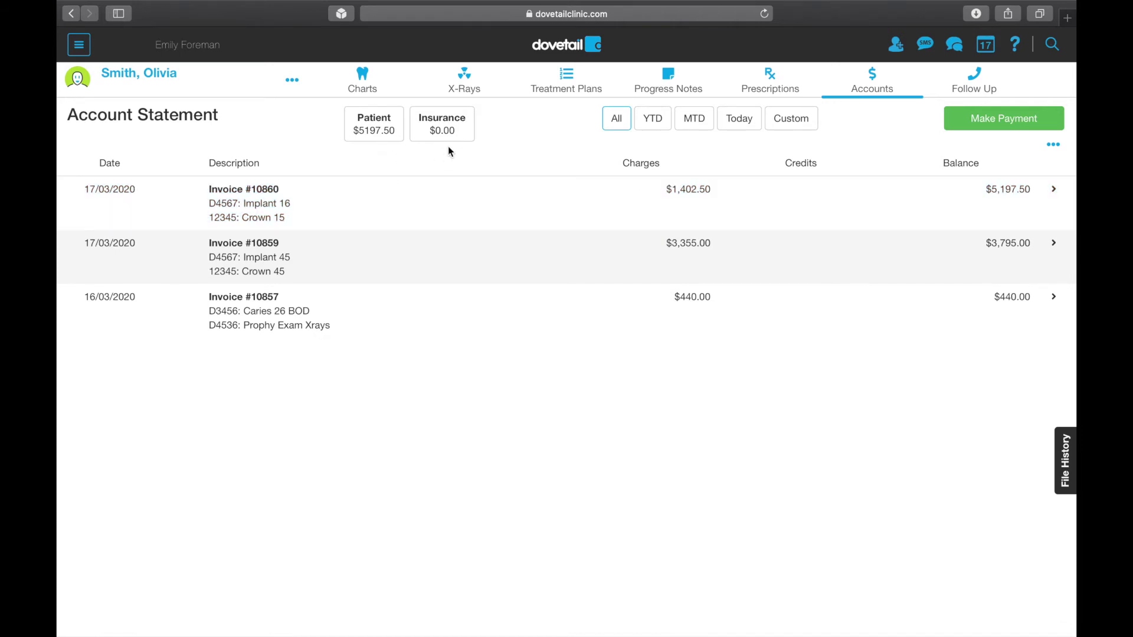
# Record an $80 Visa payment against the implant 16 and crown 15 invoice
pyautogui.click(991, 121)
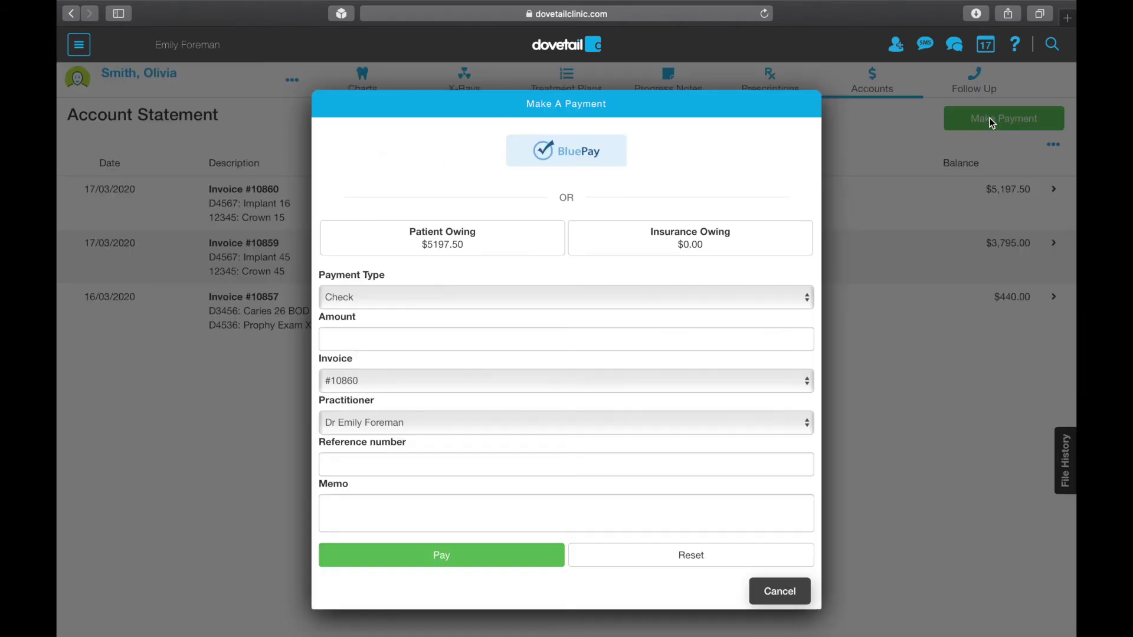
pyautogui.click(468, 298)
pyautogui.click(468, 329)
pyautogui.click(462, 339)
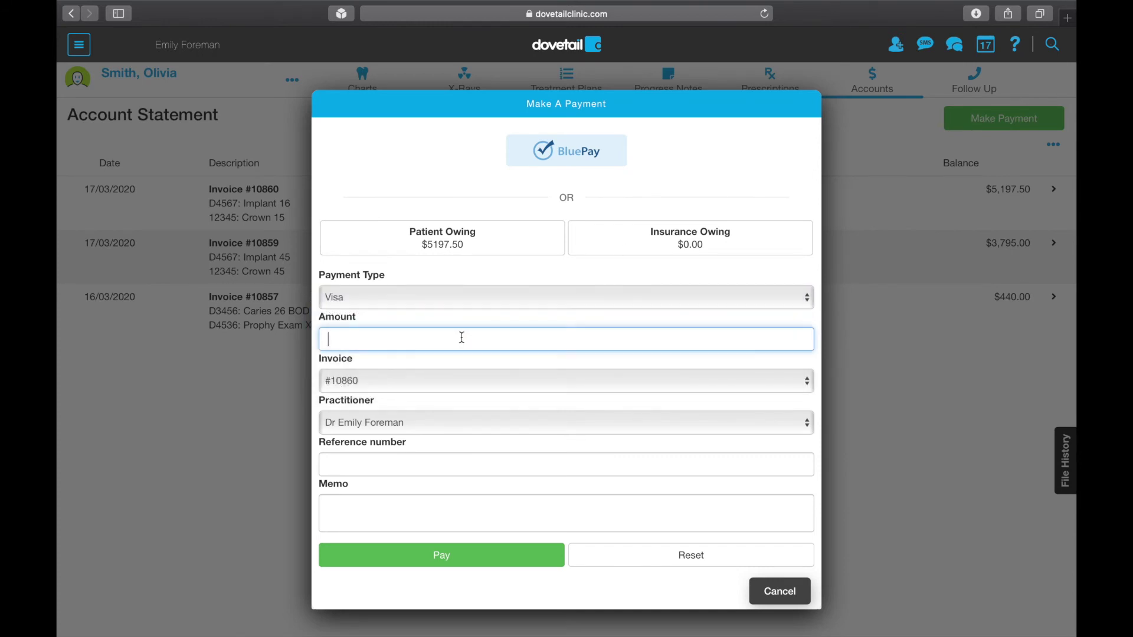
pyautogui.write('80')
pyautogui.click(473, 565)
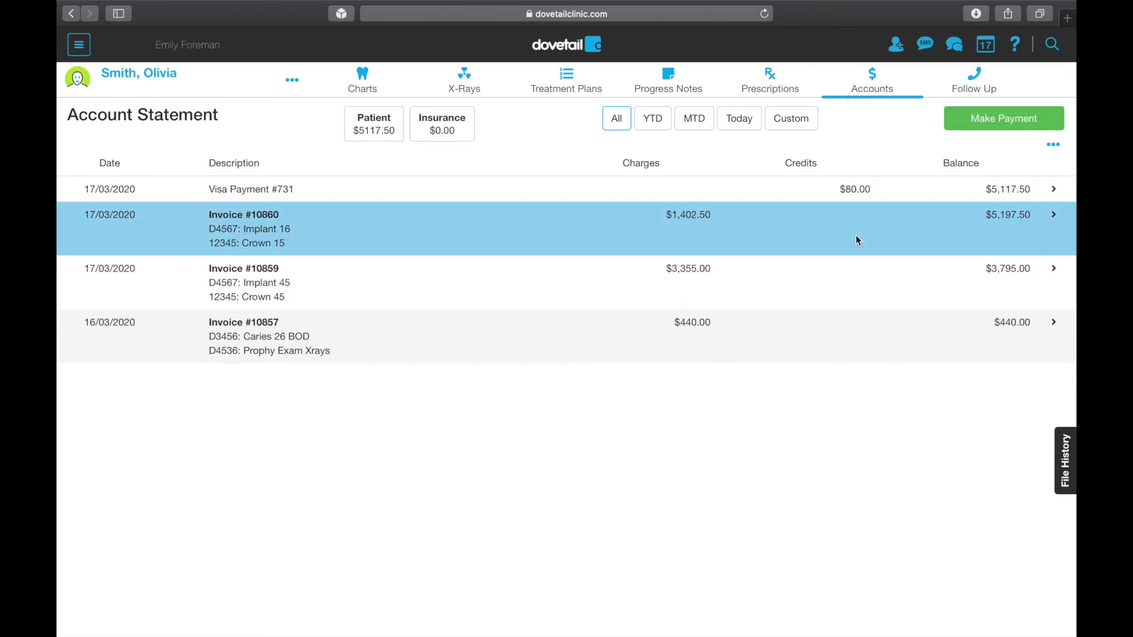
# Review the procedure and repeat interval of the patient's recall in Follow Up
pyautogui.click(970, 83)
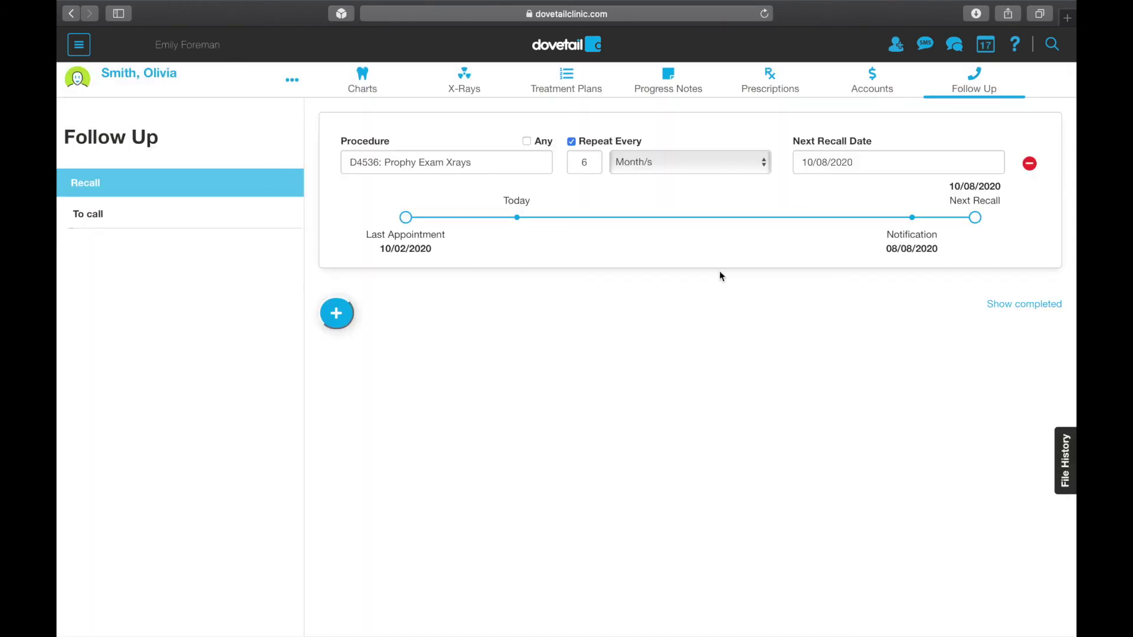
pyautogui.click(487, 164)
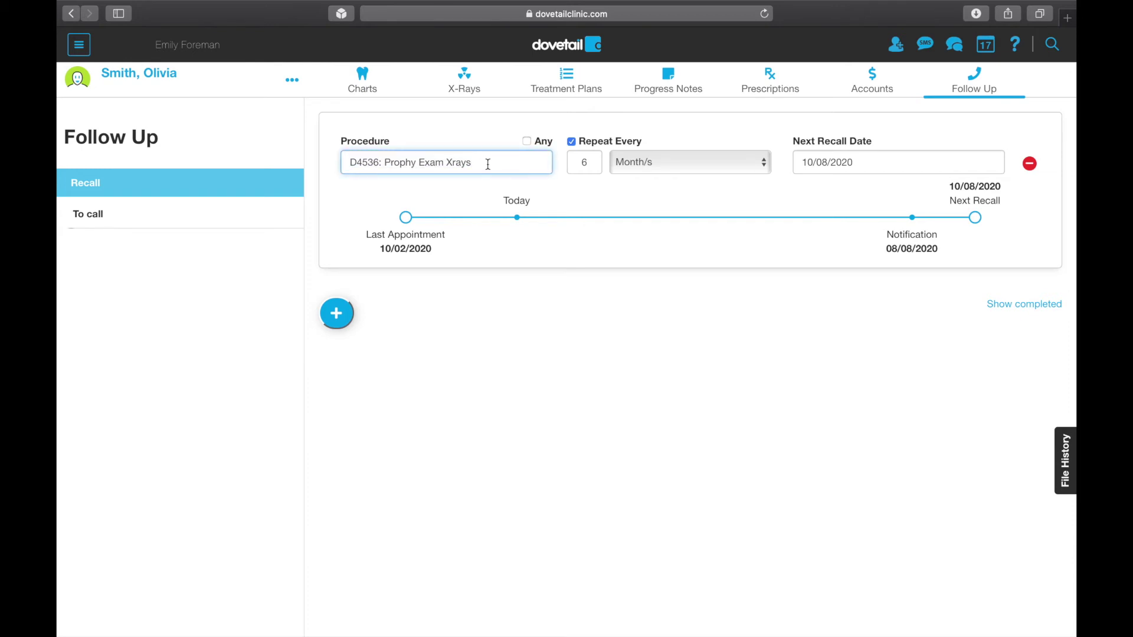
pyautogui.click(592, 161)
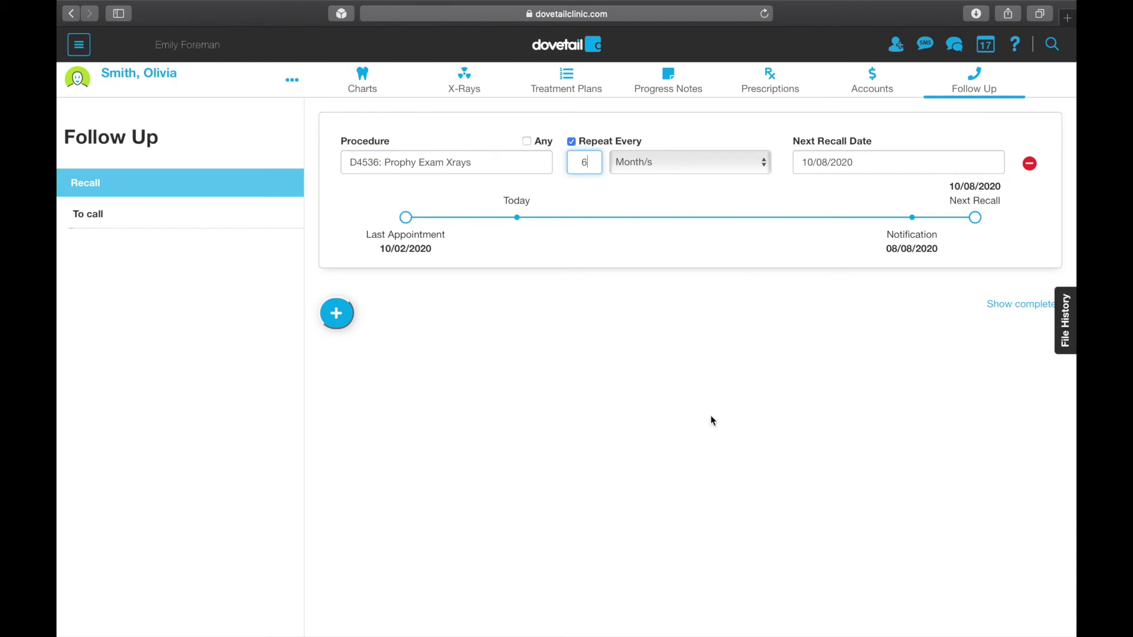
# Open the patient's file history and browse through its dated entries
pyautogui.click(1065, 326)
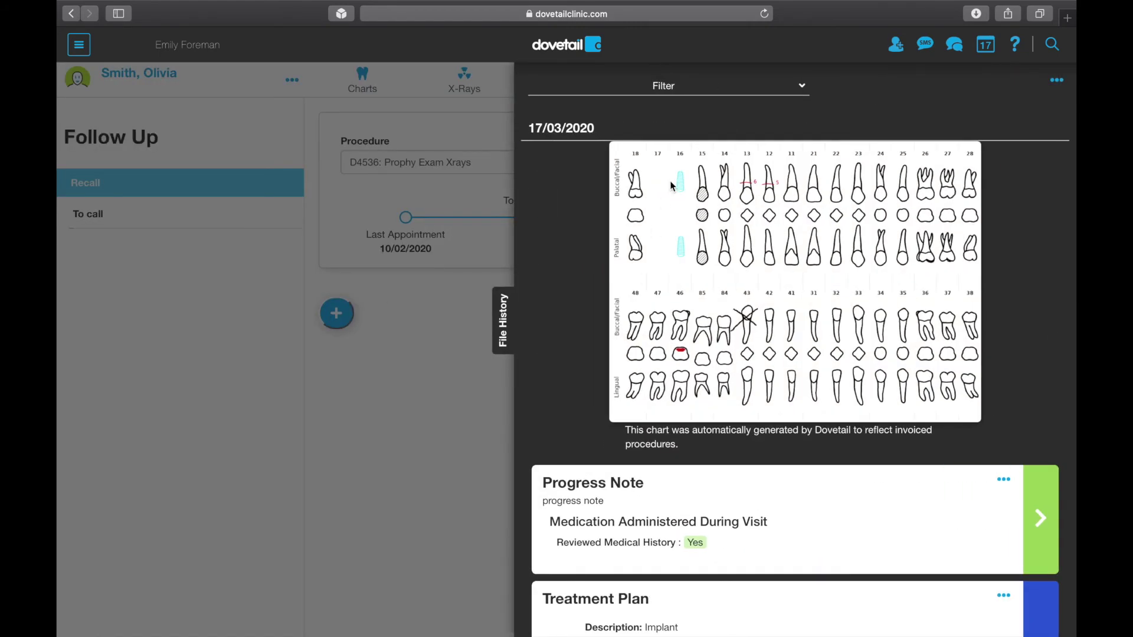
pyautogui.scroll(-10, 670, 186)
pyautogui.scroll(10, 670, 180)
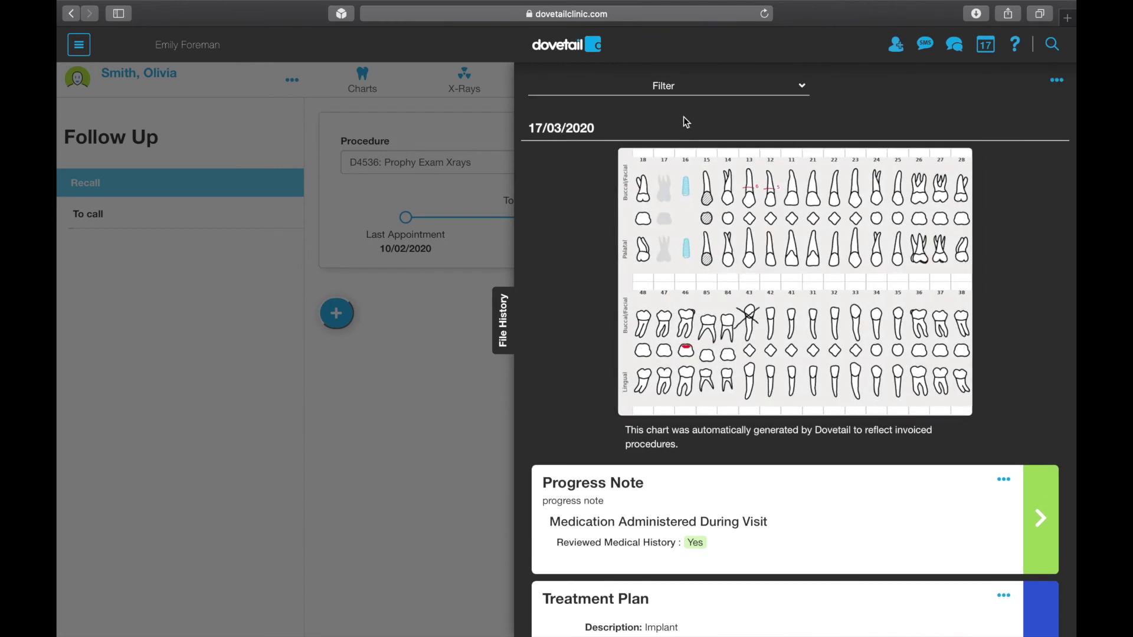
# Filter the file history to Charts and look through the patient's past charts
pyautogui.click(691, 86)
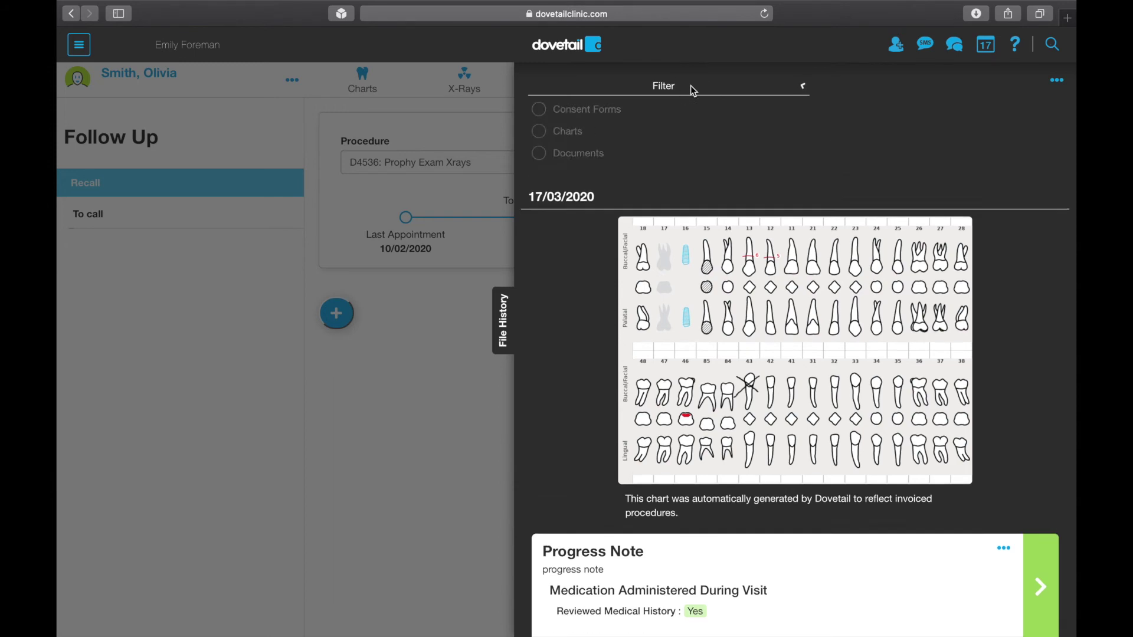
pyautogui.click(583, 138)
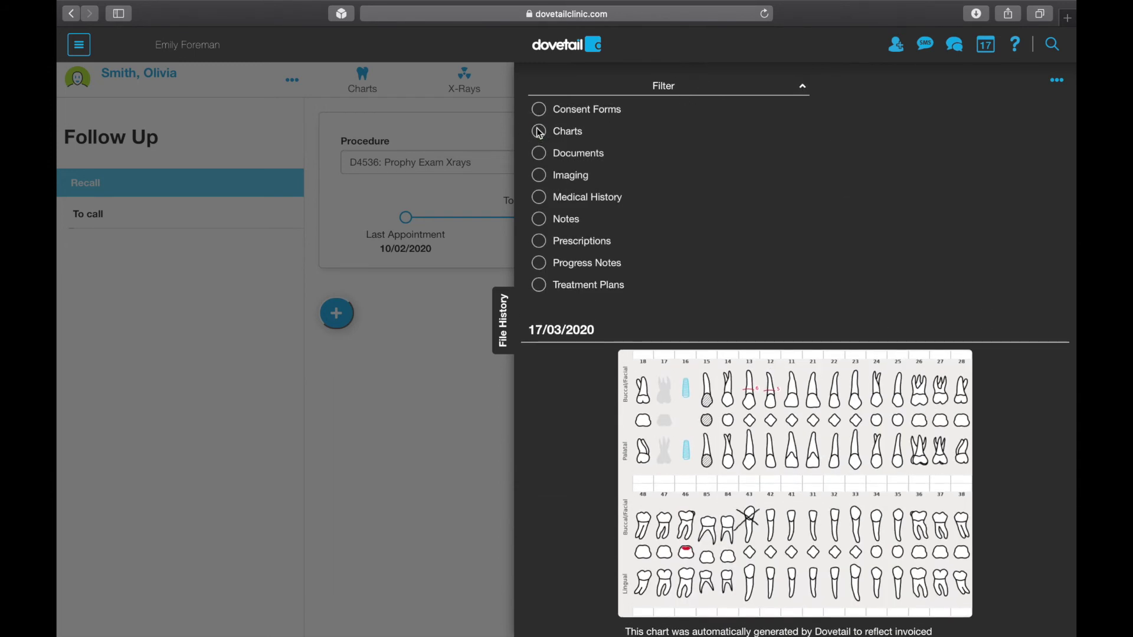
pyautogui.scroll(-5, 712, 261)
pyautogui.scroll(-4, 730, 301)
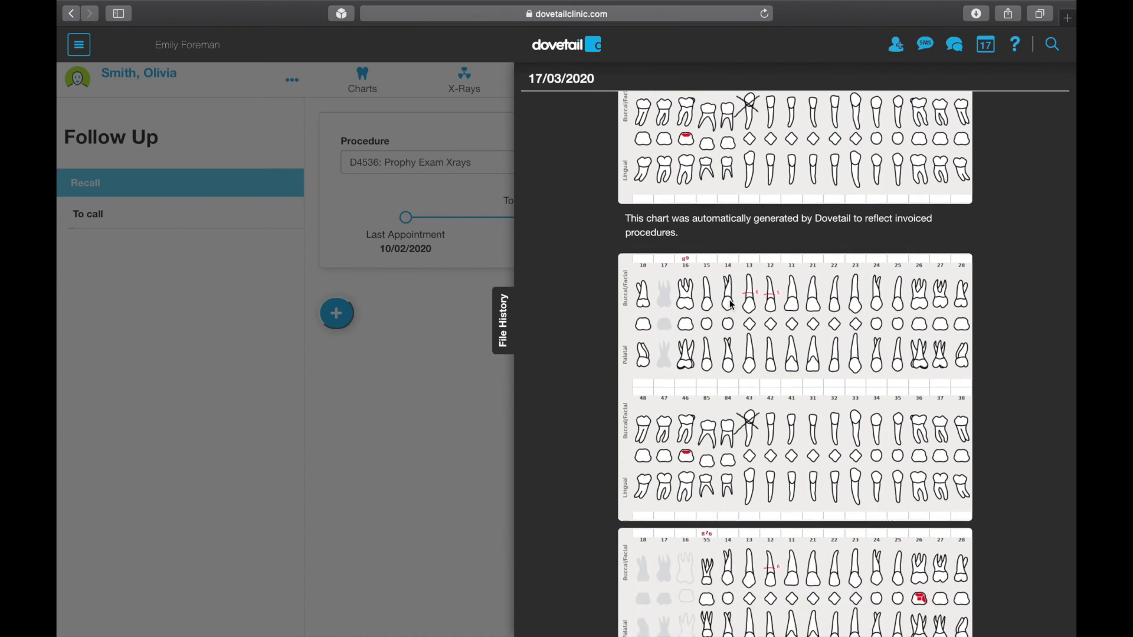
pyautogui.scroll(6, 730, 305)
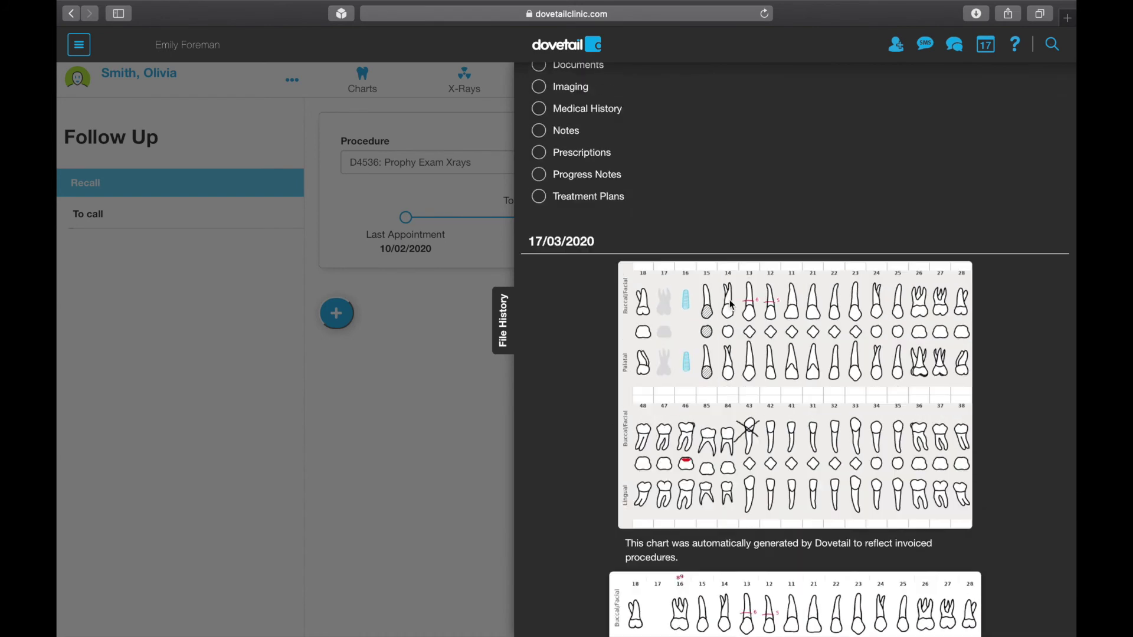
pyautogui.click(1057, 80)
pyautogui.click(1032, 108)
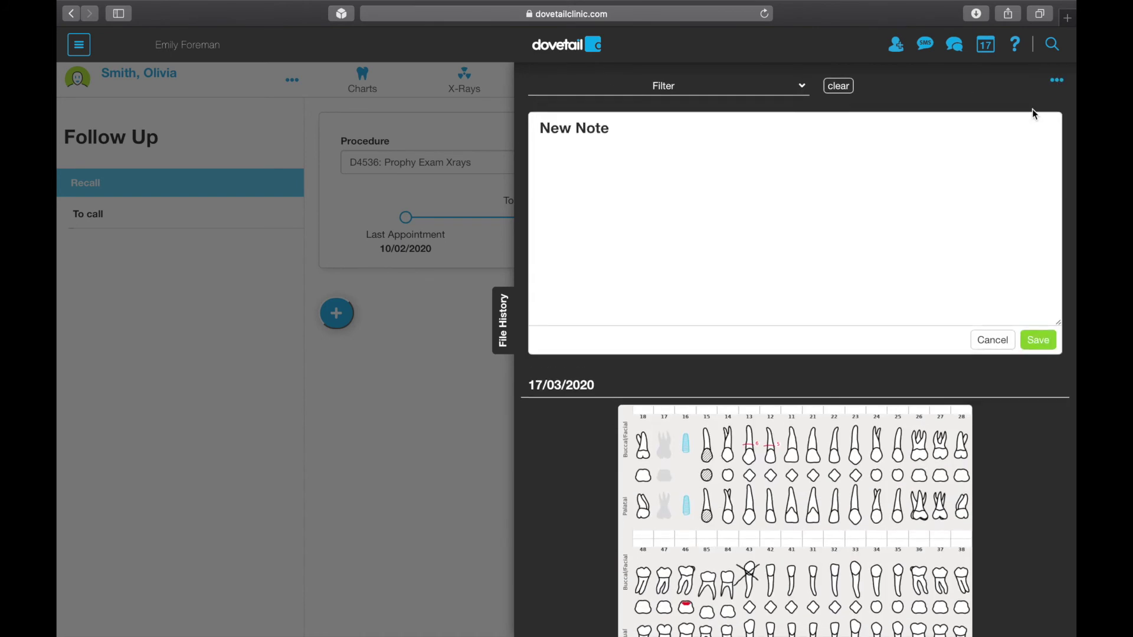
pyautogui.click(994, 339)
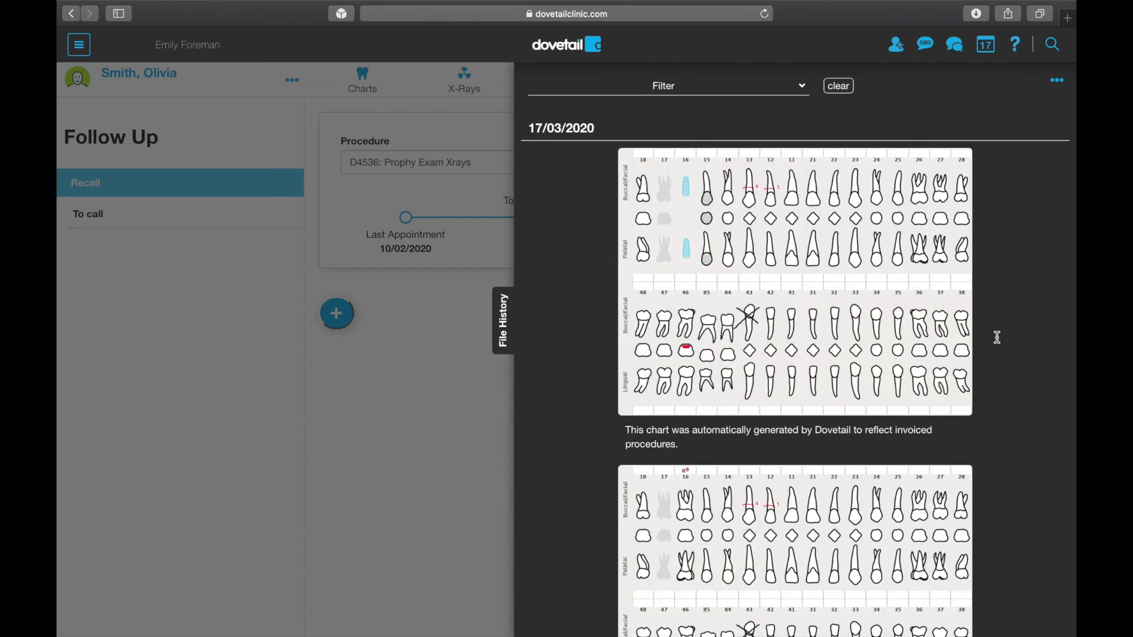
# Close the file history and view the recent Connect conversation with its image attachments
pyautogui.click(502, 319)
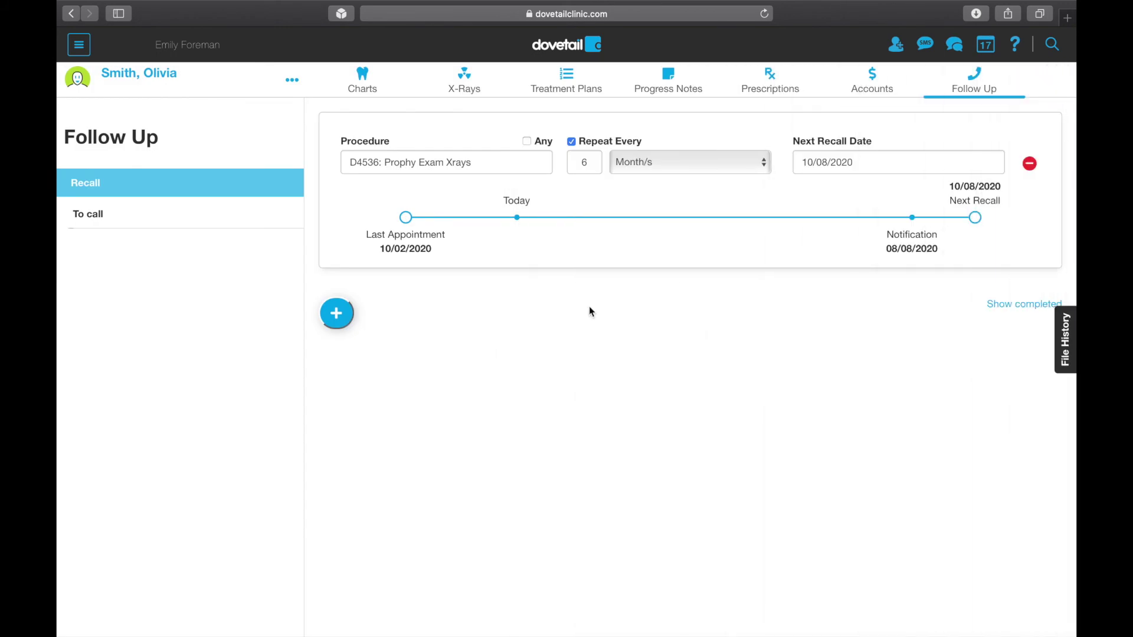
pyautogui.click(956, 46)
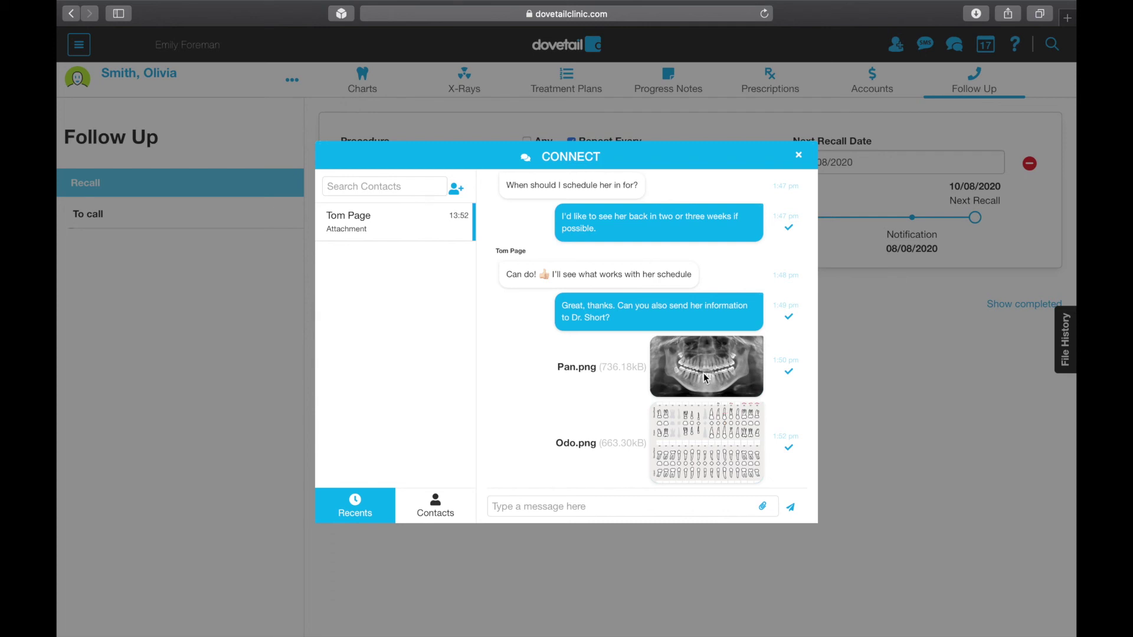
pyautogui.click(799, 156)
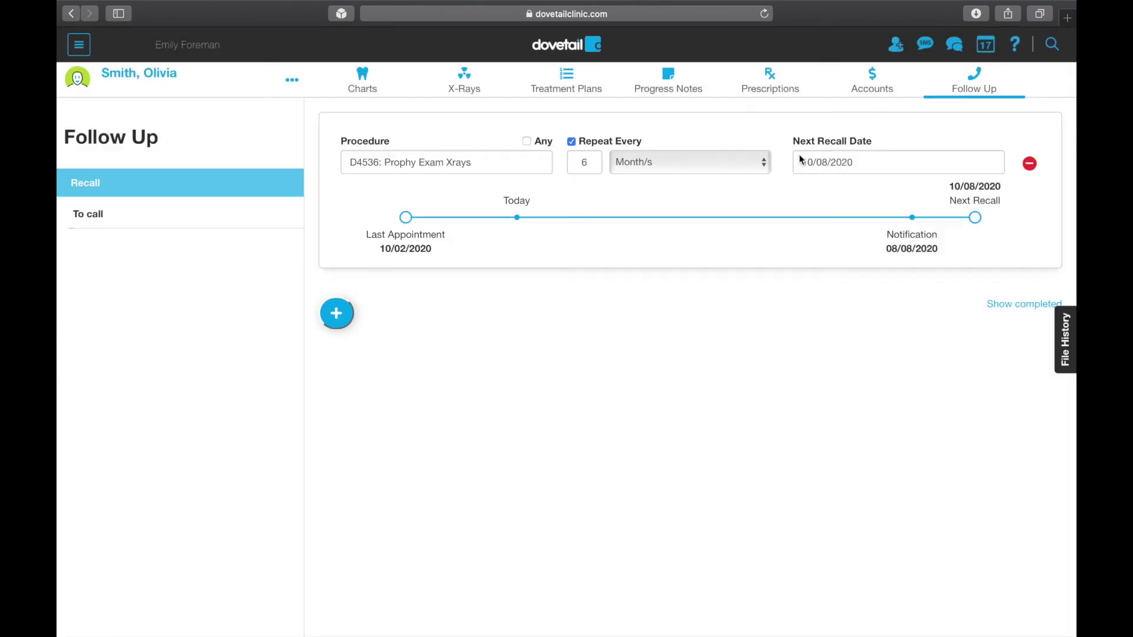
# Open the Payments by Quarter report in the practice's reporting area
pyautogui.click(79, 44)
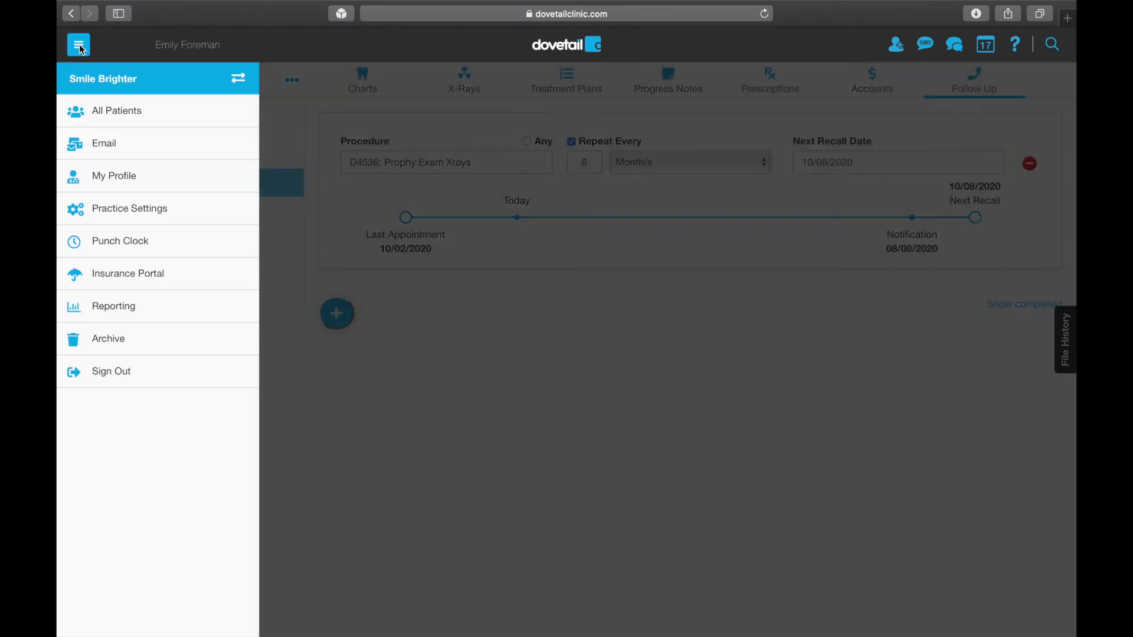
pyautogui.click(114, 306)
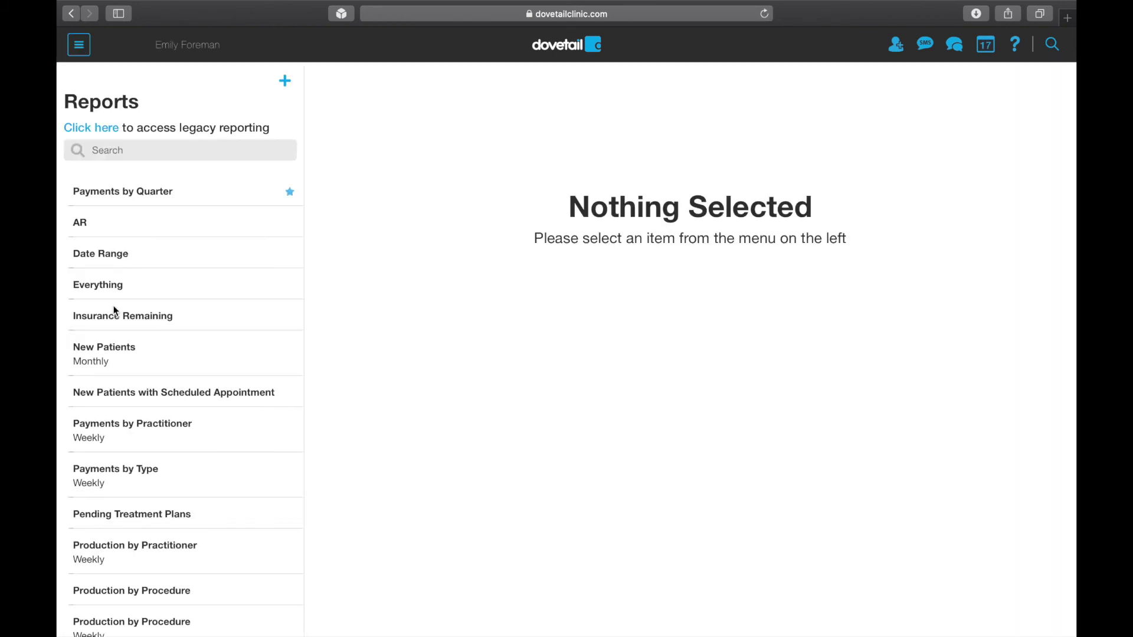
pyautogui.click(147, 194)
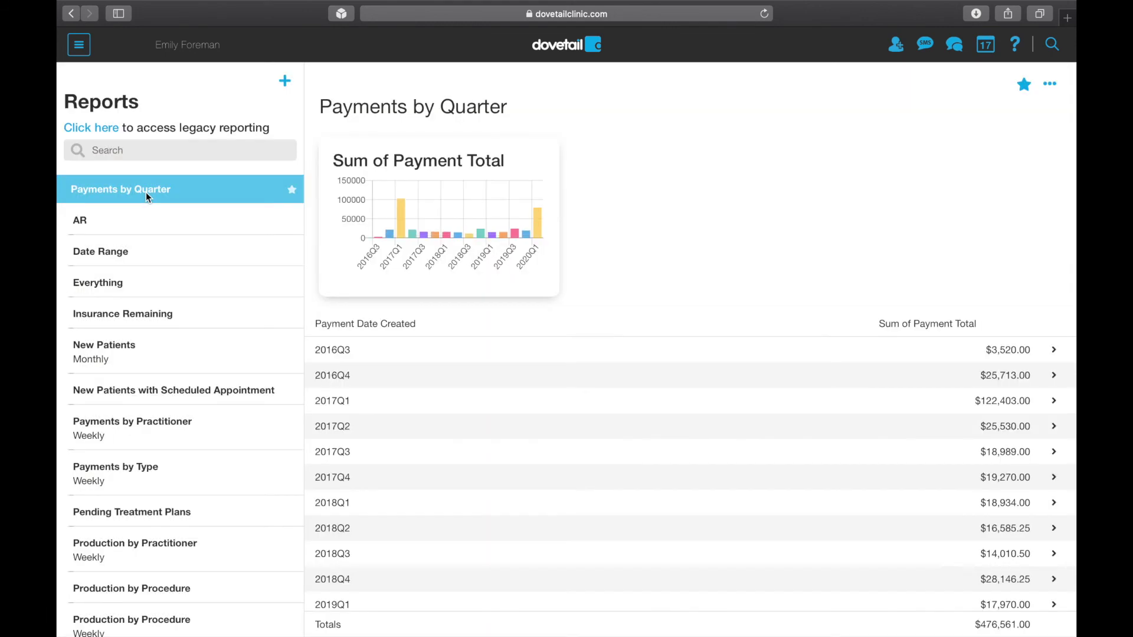
# Examine the payment totals for individual quarters in the report's bar chart and table
pyautogui.scroll(-1, 647, 166)
pyautogui.scroll(1, 646, 166)
pyautogui.moveTo(404, 219)
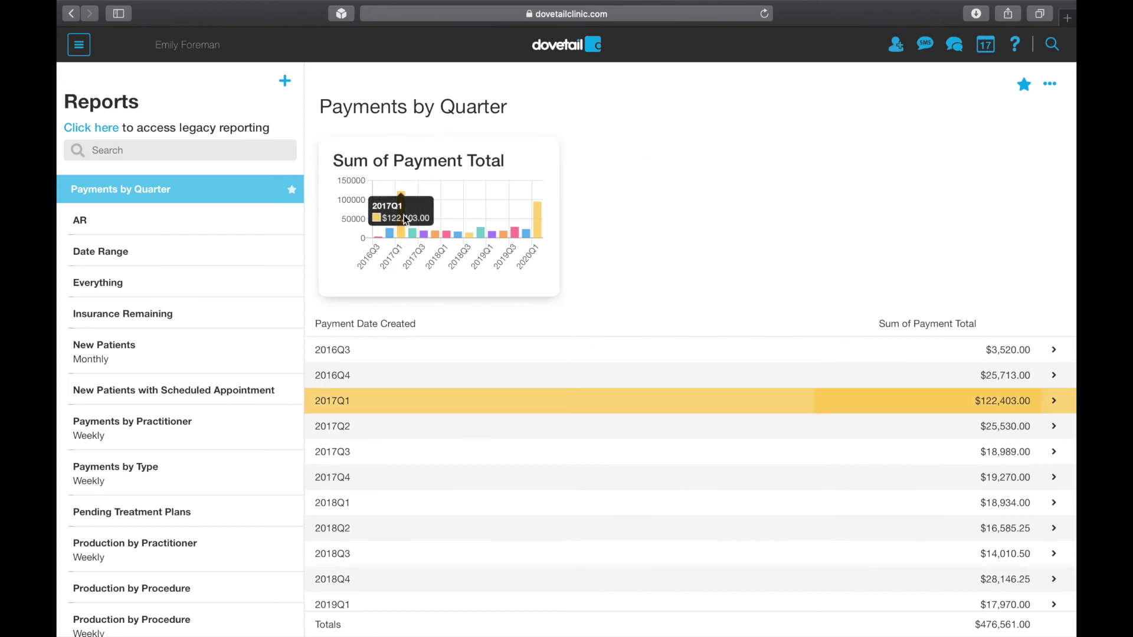
pyautogui.moveTo(416, 238)
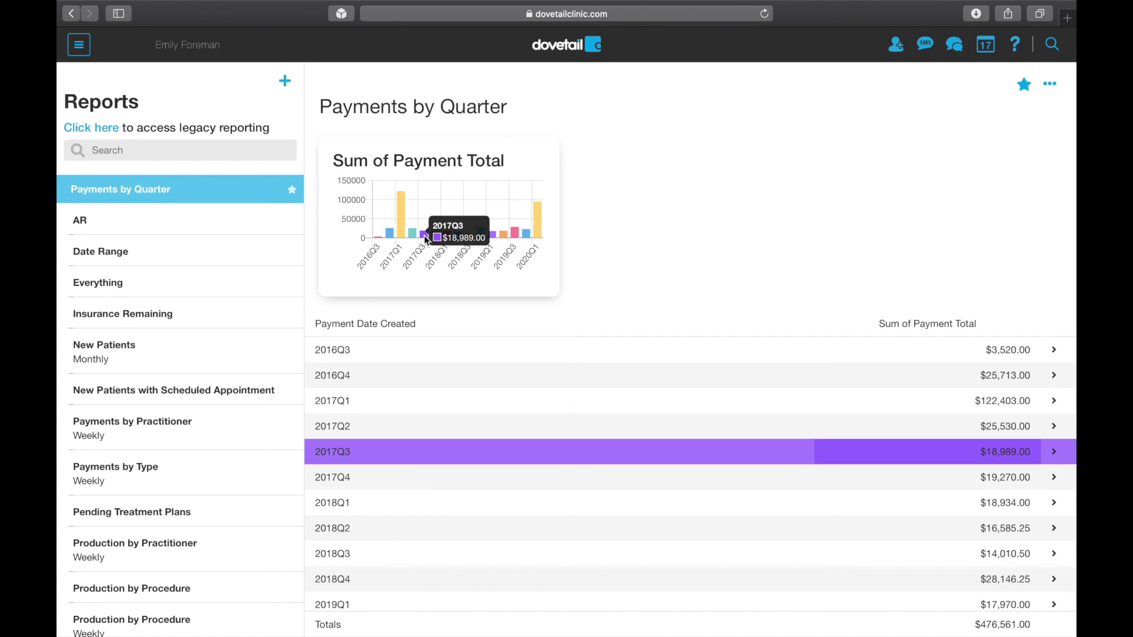
pyautogui.scroll(-3, 648, 279)
pyautogui.scroll(4, 648, 279)
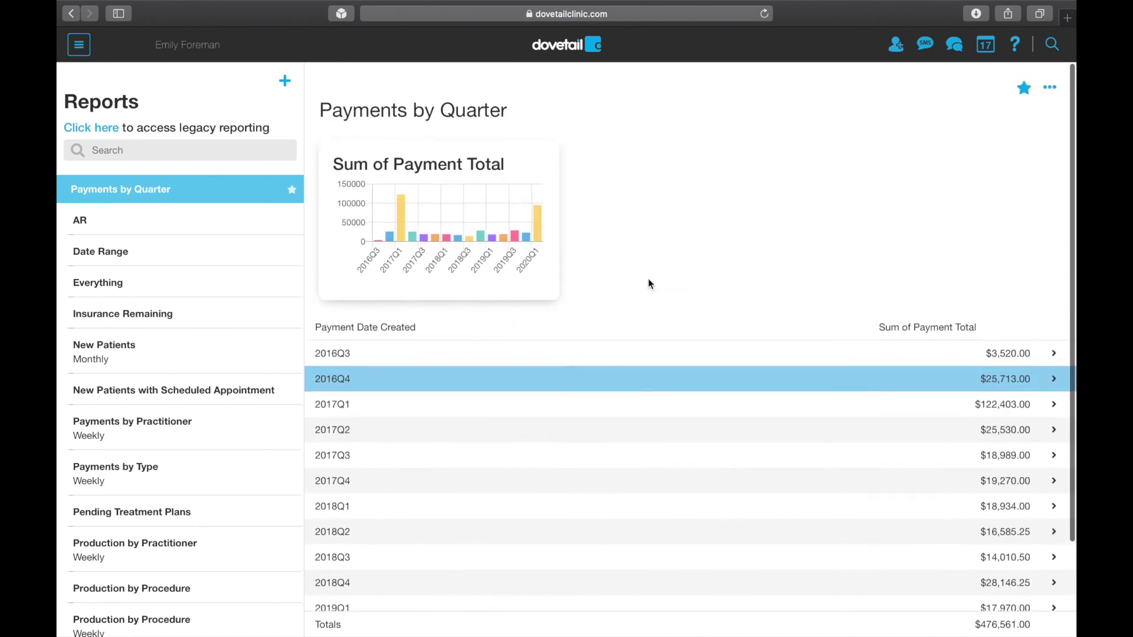